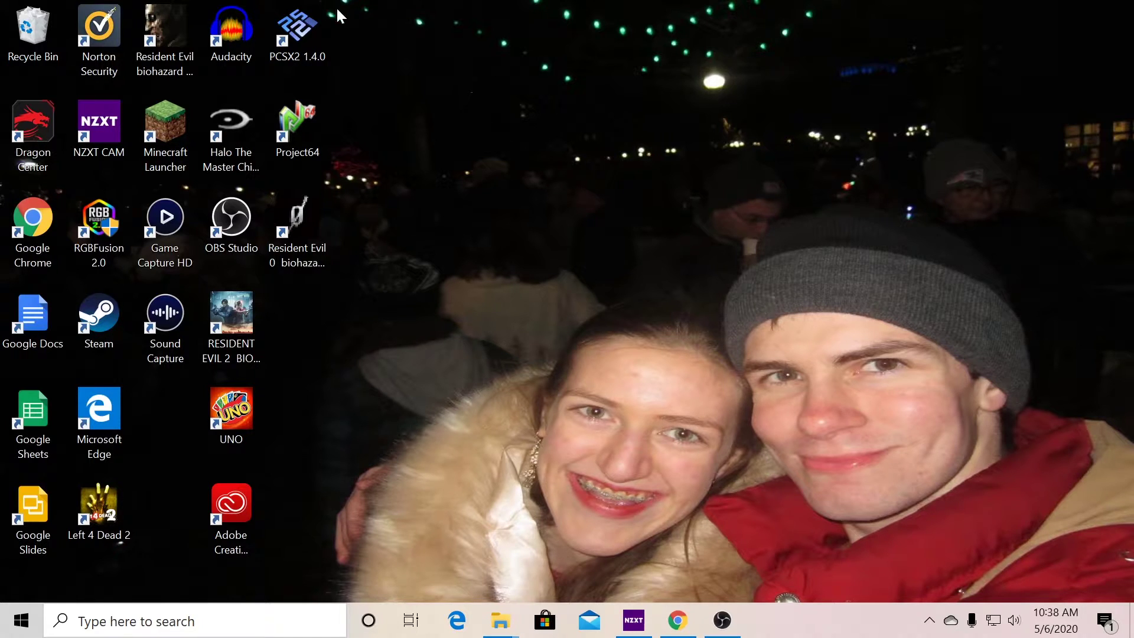
- In Chrome, search Google for 'am2r download'
click(678, 620)
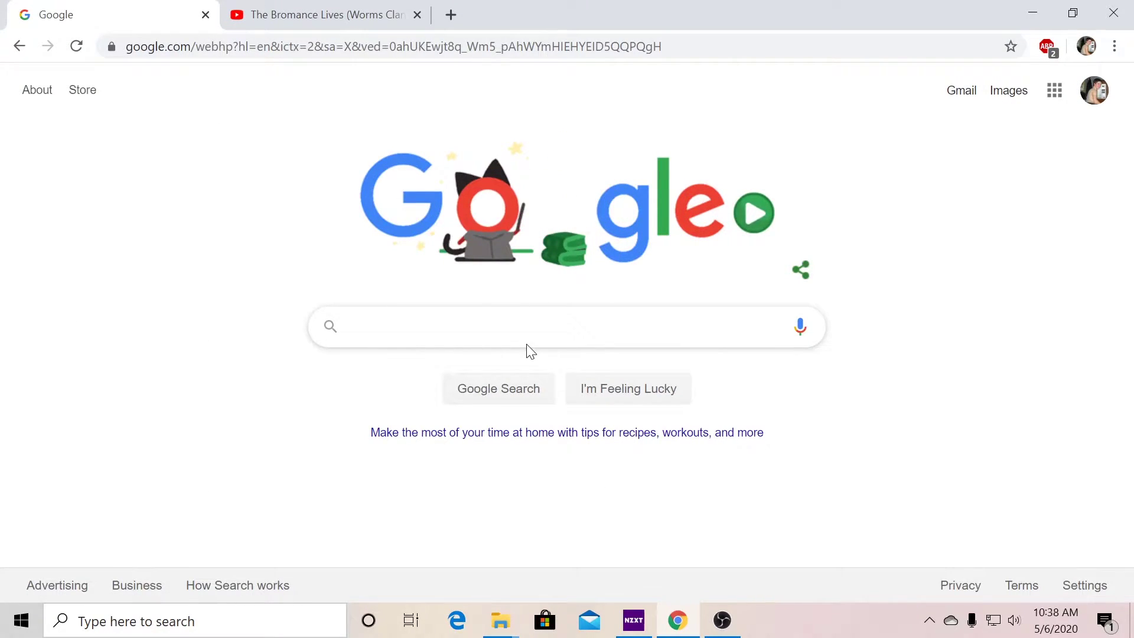
text(a)
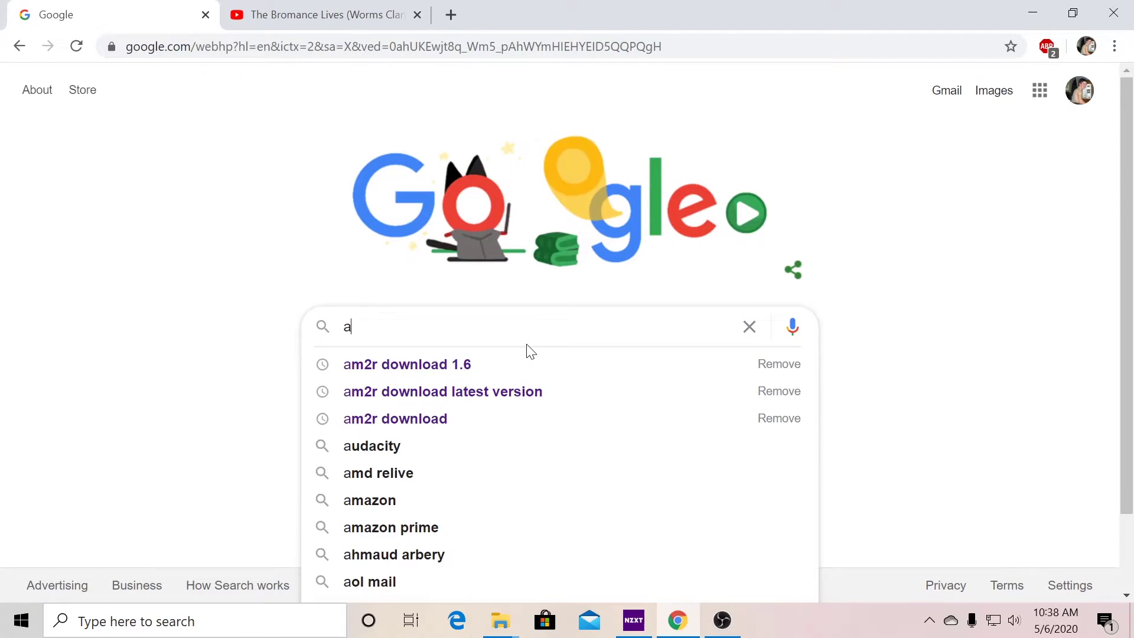
text(m2)
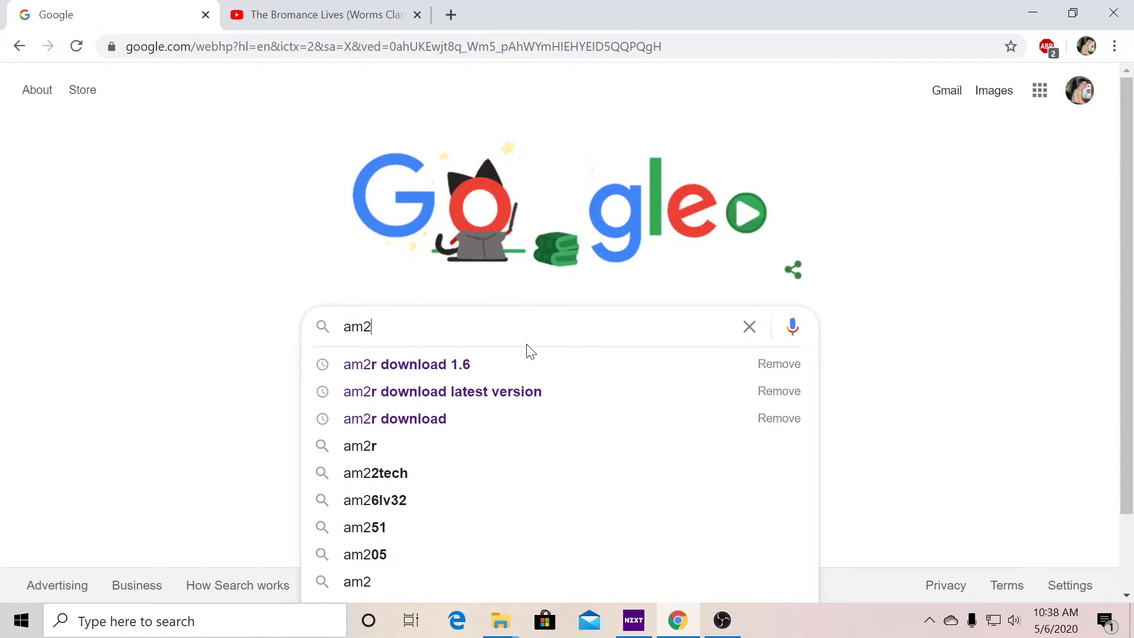
text(r d)
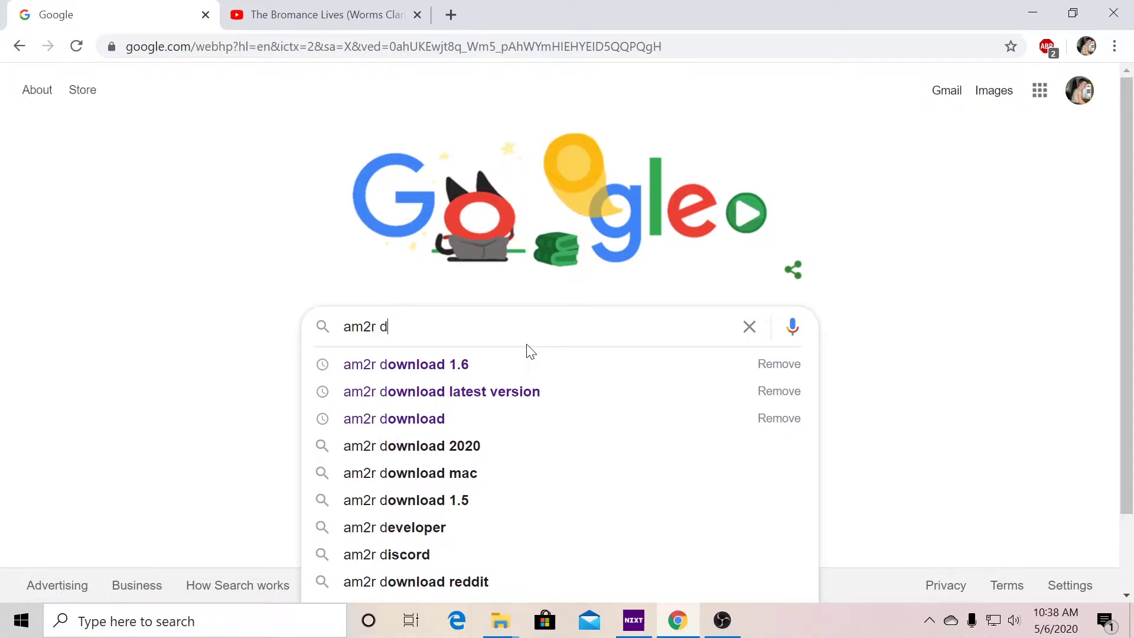
text(ownload)
key(Return)
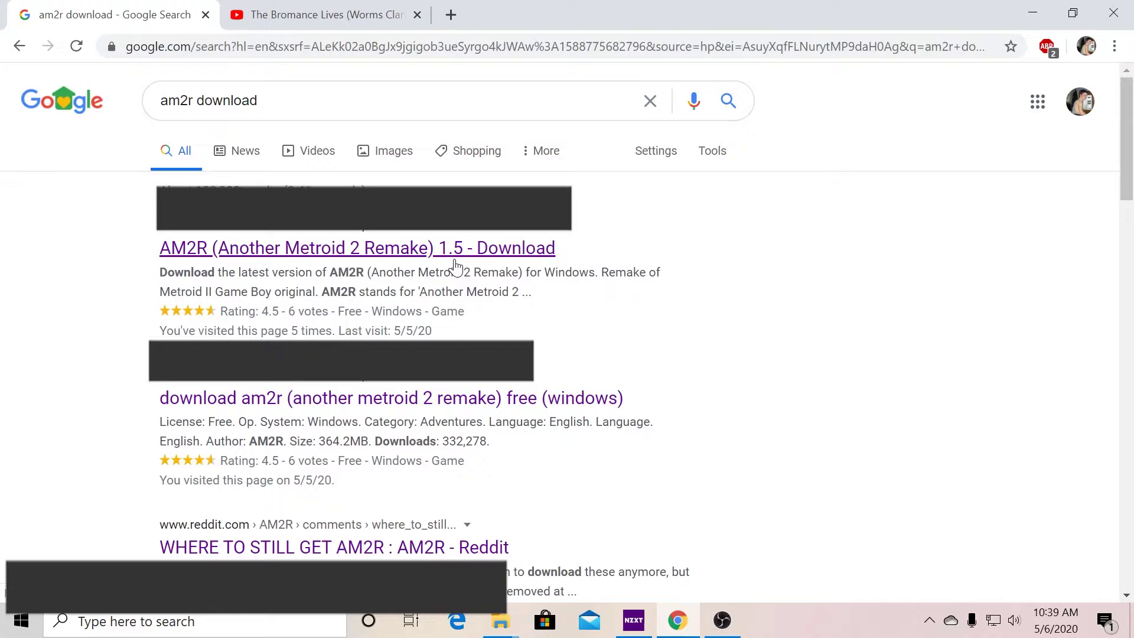
- Open the first AM2R download result and show its older versions 1.5, 1.1 and 1.0
click(364, 243)
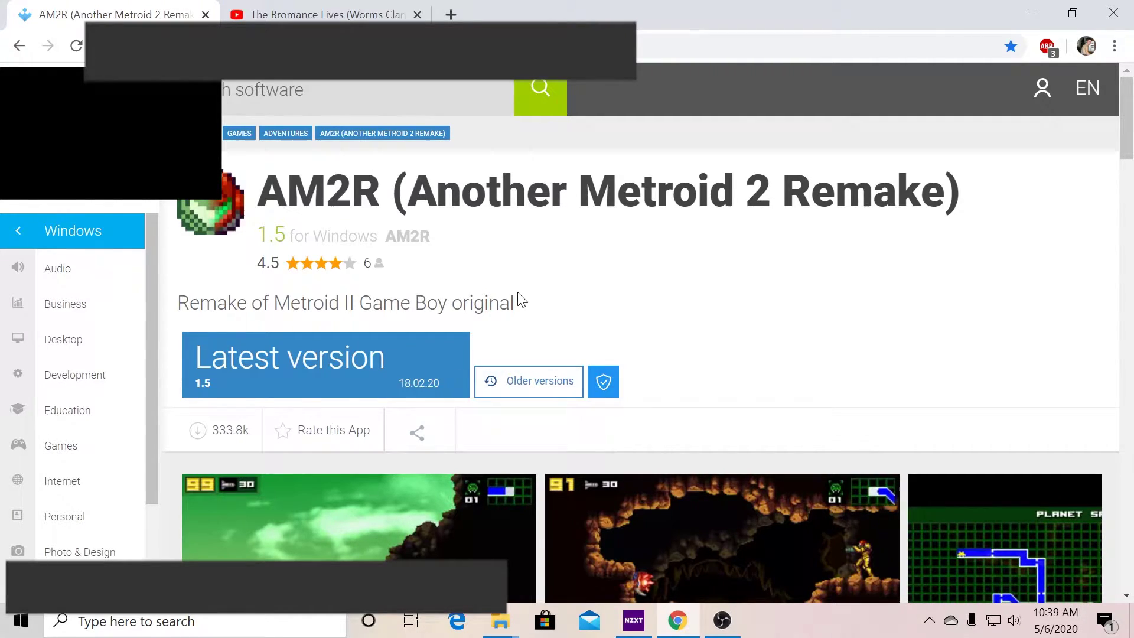
scroll(518, 295, down, 6)
scroll(517, 286, up, 6)
click(530, 397)
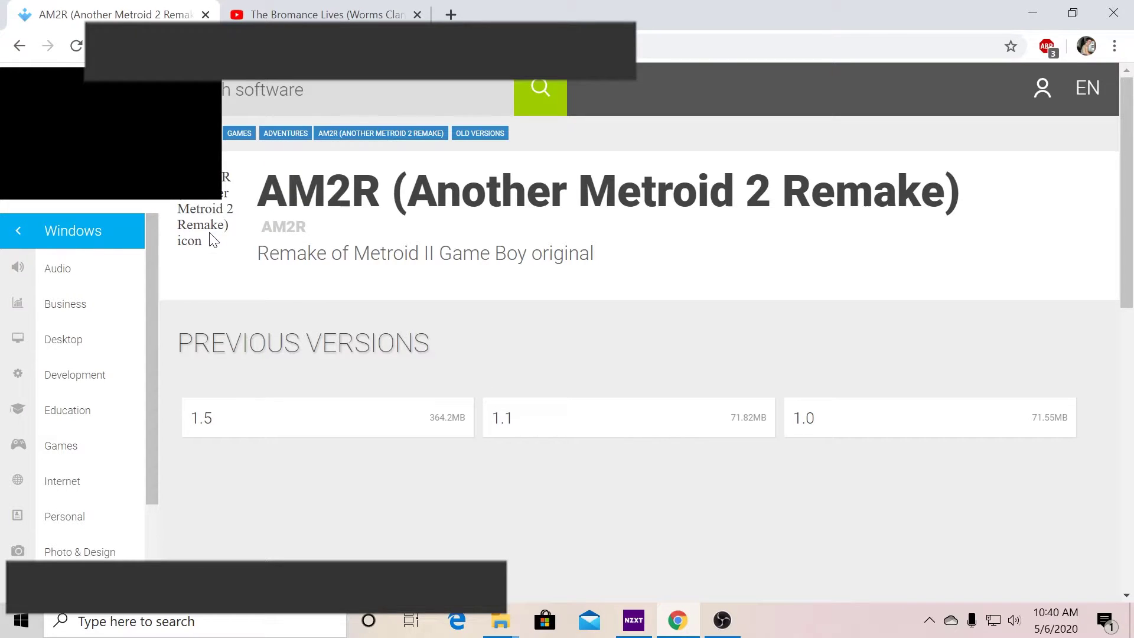
- Go back to the AM2R main page and start downloading the latest version 1.5 (364.2MB)
click(20, 46)
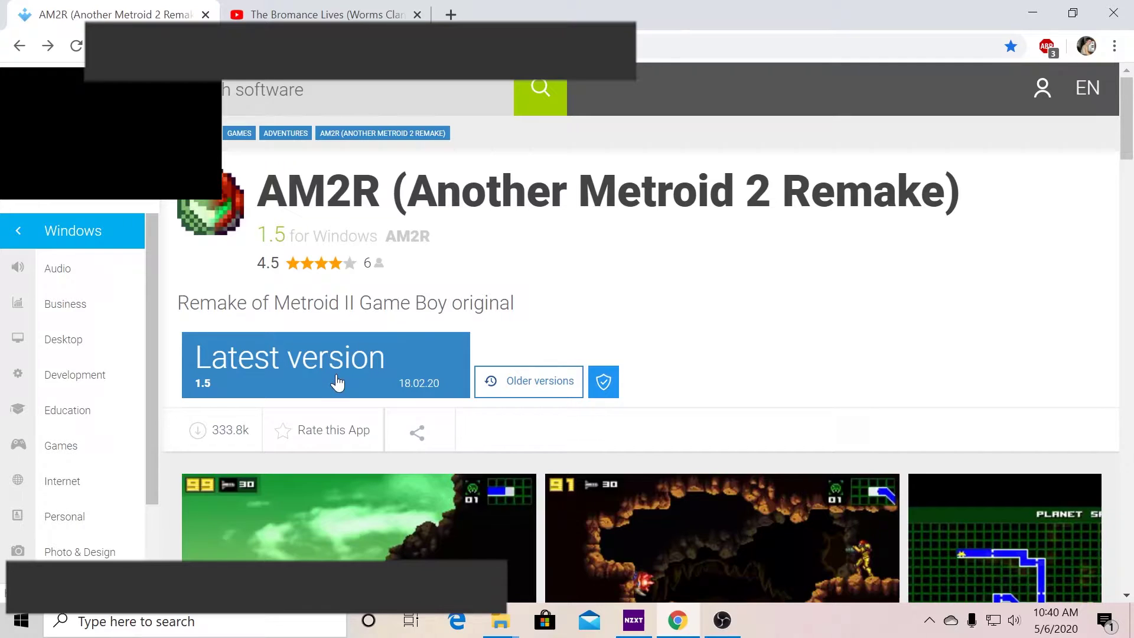
click(308, 367)
scroll(181, 304, down, 3)
scroll(181, 304, up, 3)
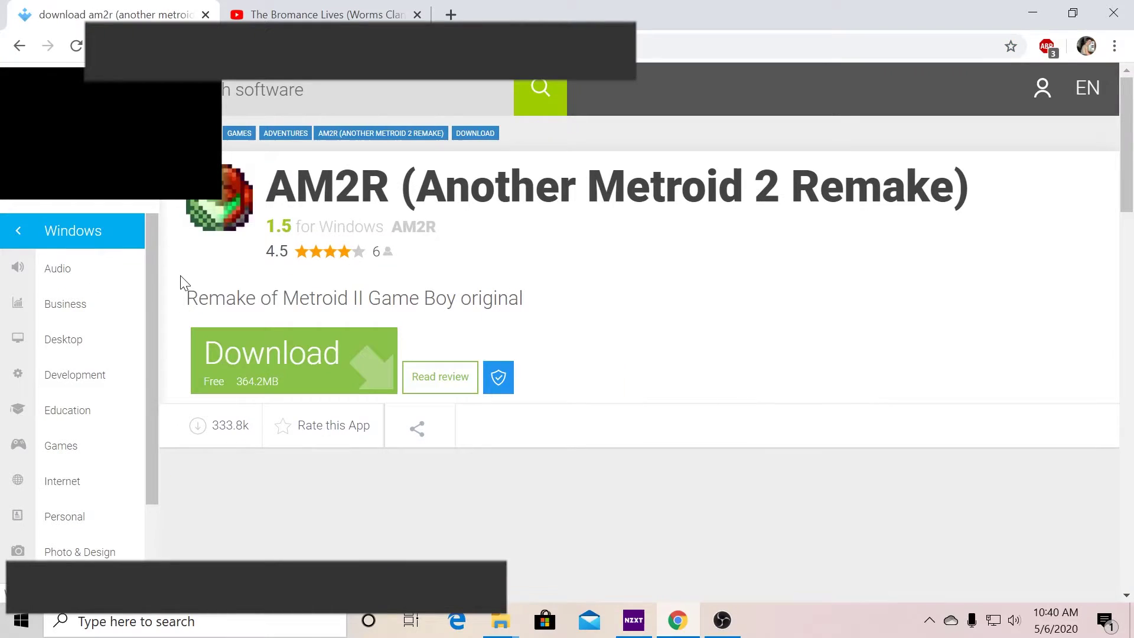
click(307, 362)
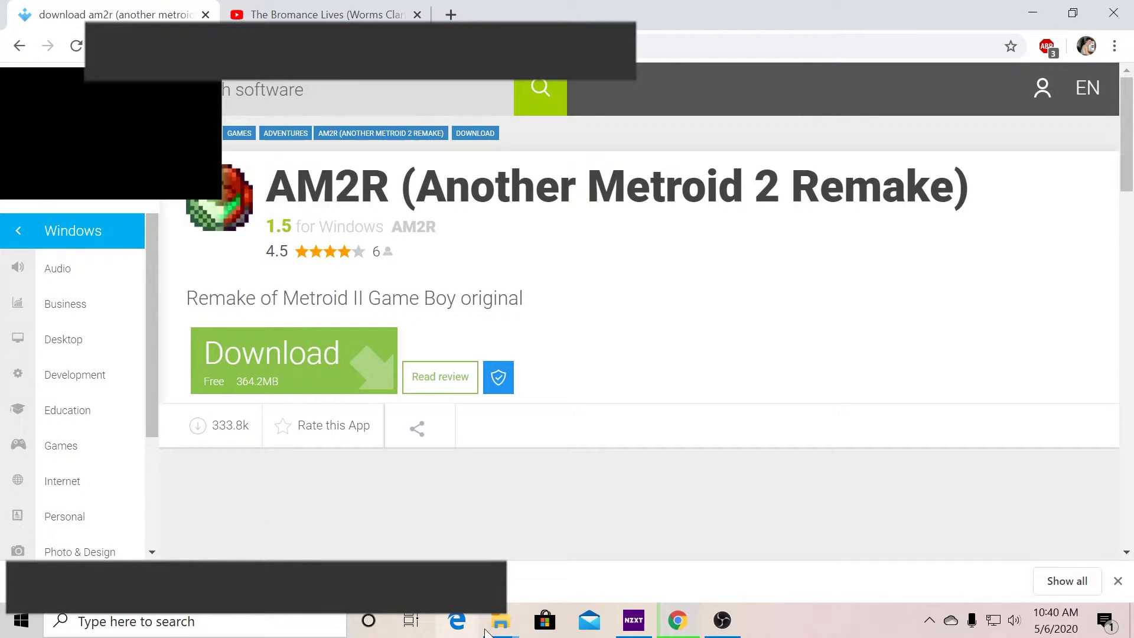
mouse_move(498, 634)
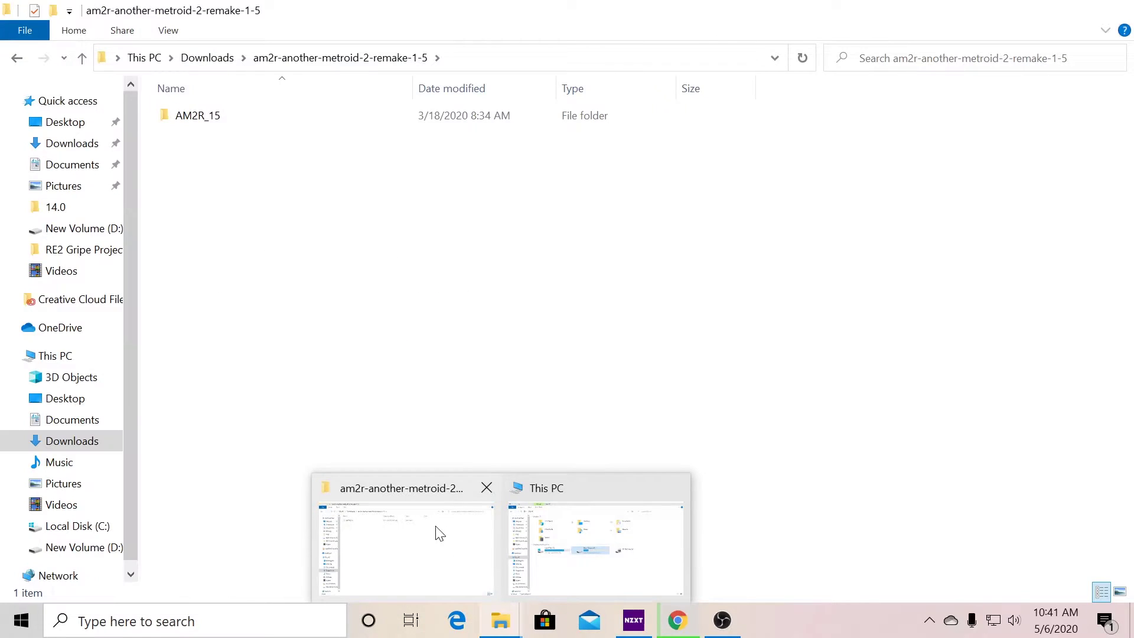
- Bring the downloaded AM2R folder forward in File Explorer and open AM2R_15 to list its 55 files
click(392, 551)
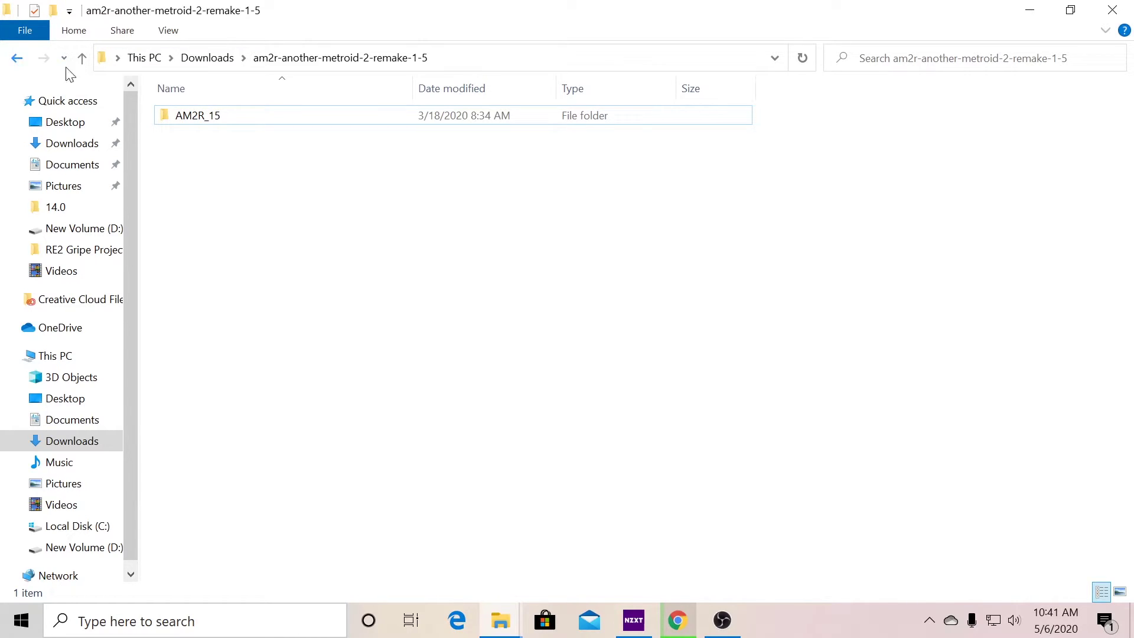
mouse_move(216, 124)
right_click(253, 120)
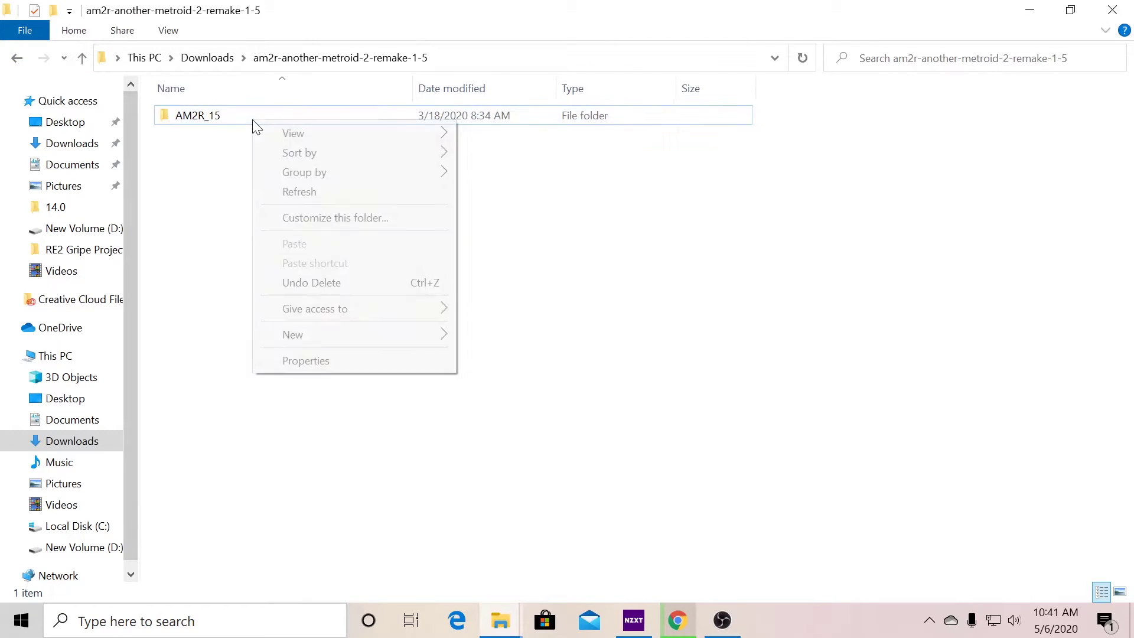
click(217, 188)
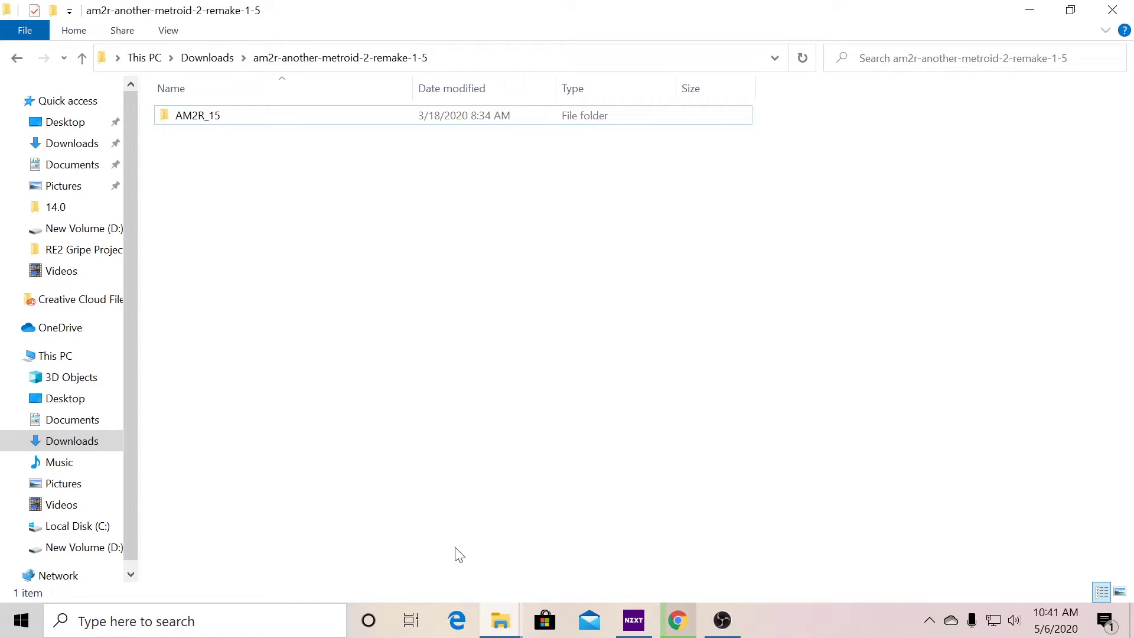
mouse_move(509, 624)
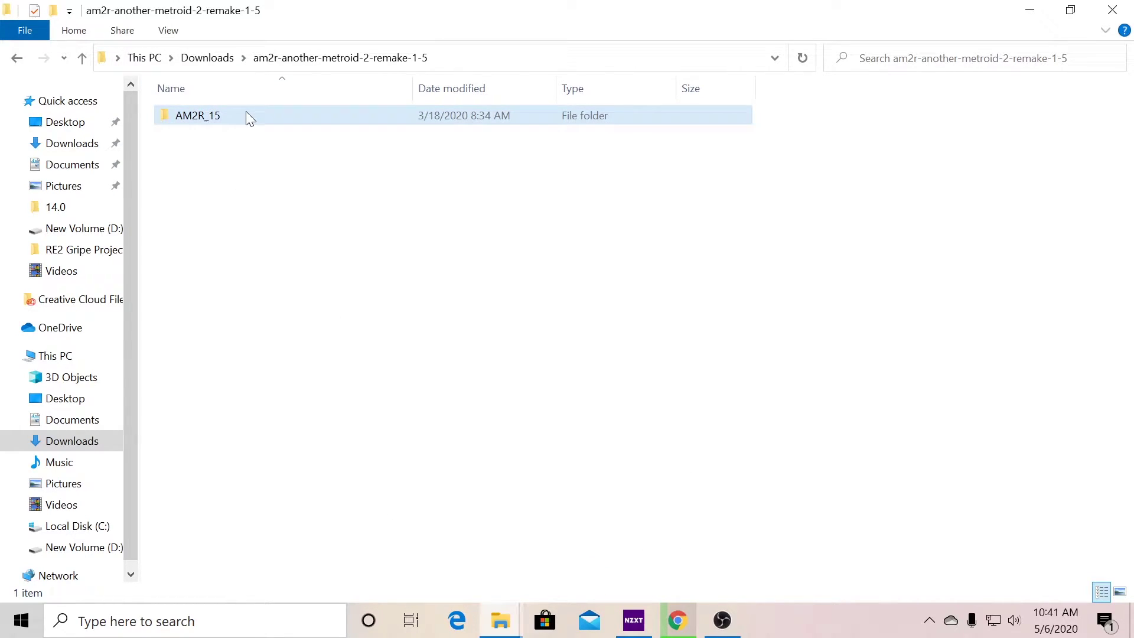
mouse_move(246, 111)
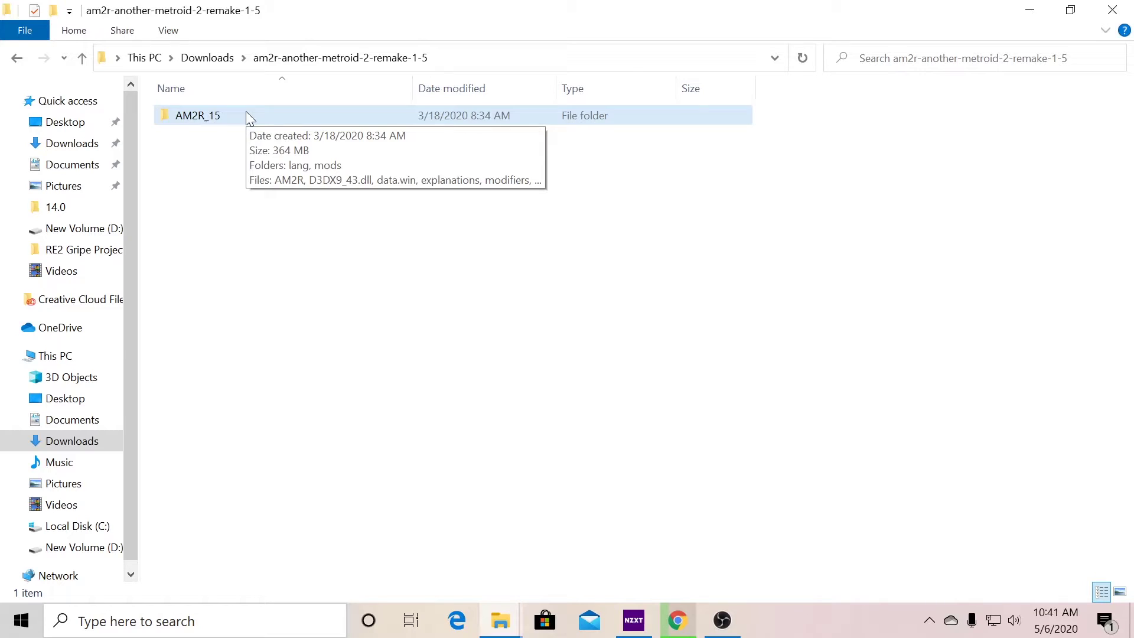
double_click(246, 113)
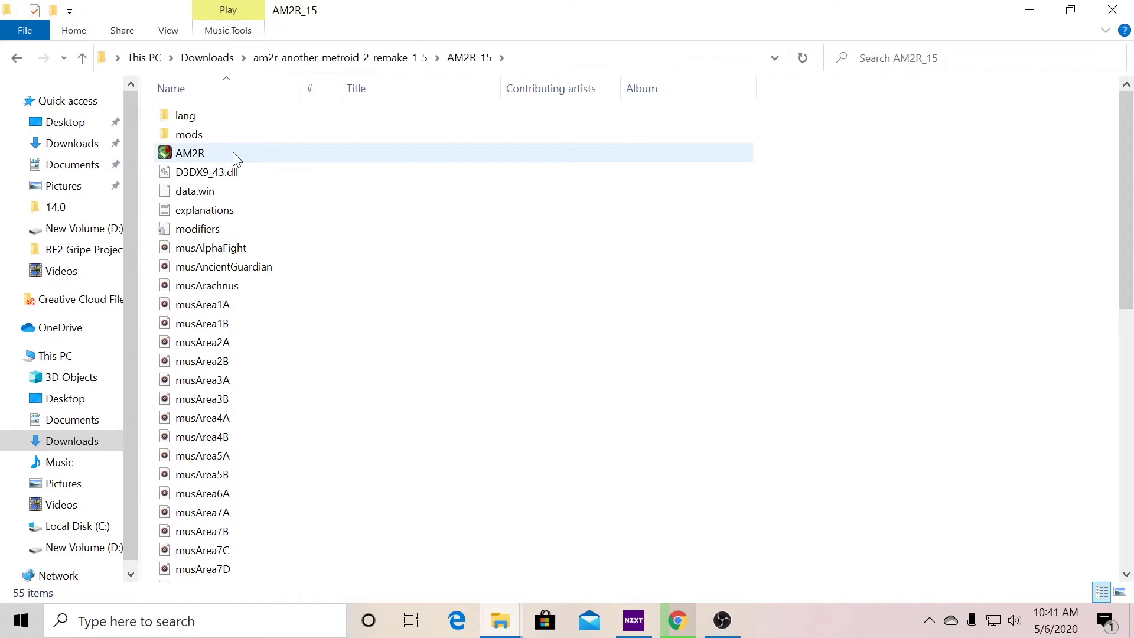
mouse_move(232, 153)
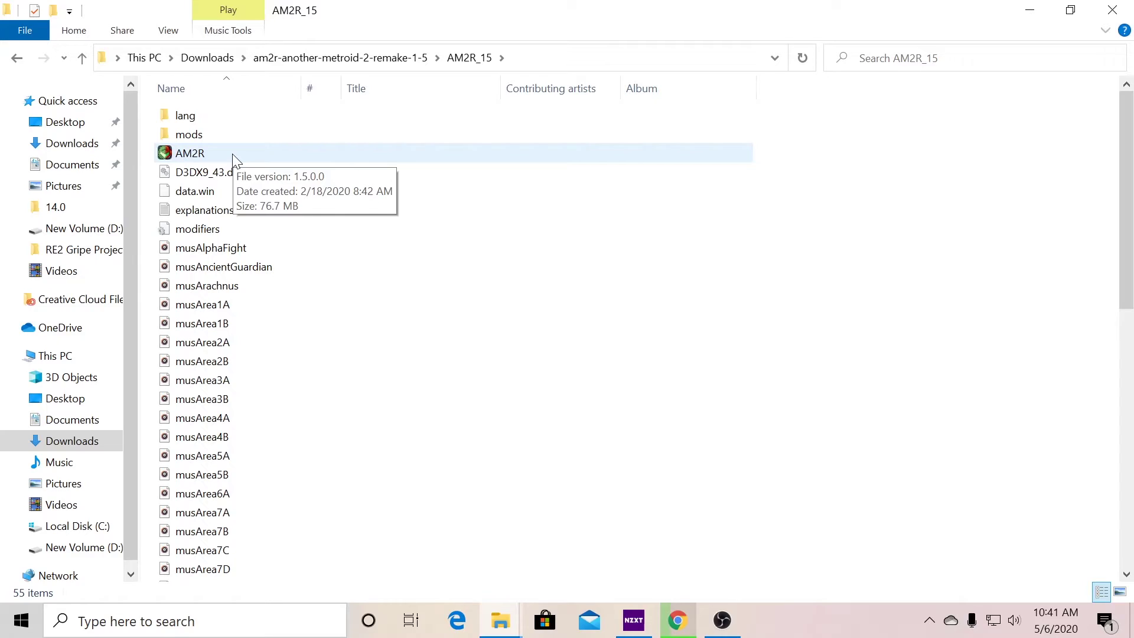
- Launch AM2R, leave the title screen and navigate the file-select menu to OPTIONS
double_click(232, 154)
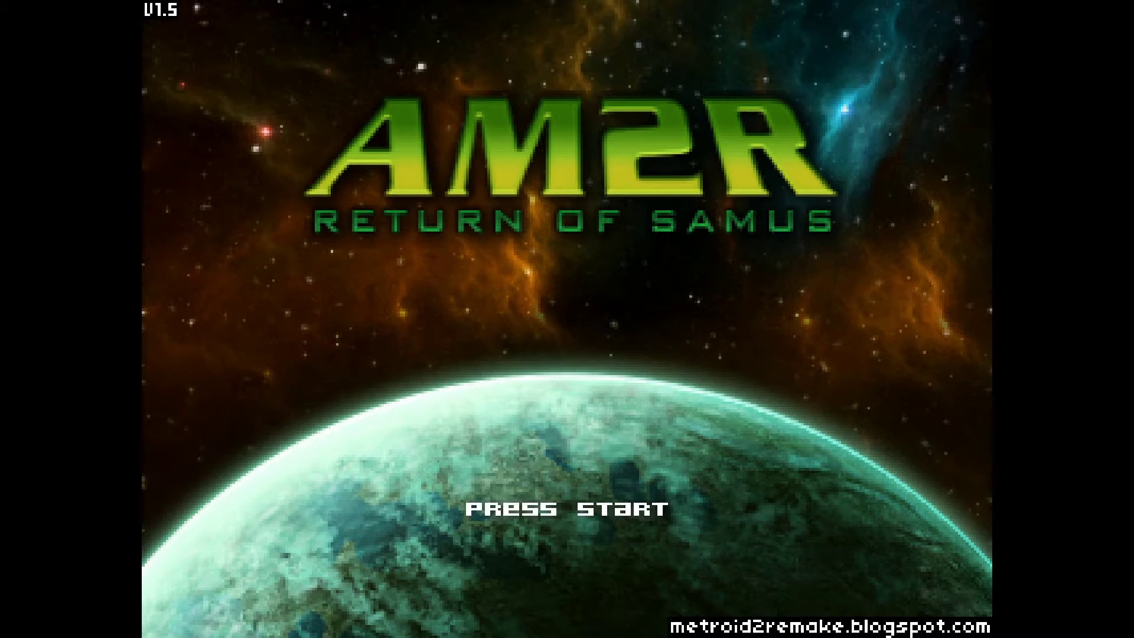
key(Return)
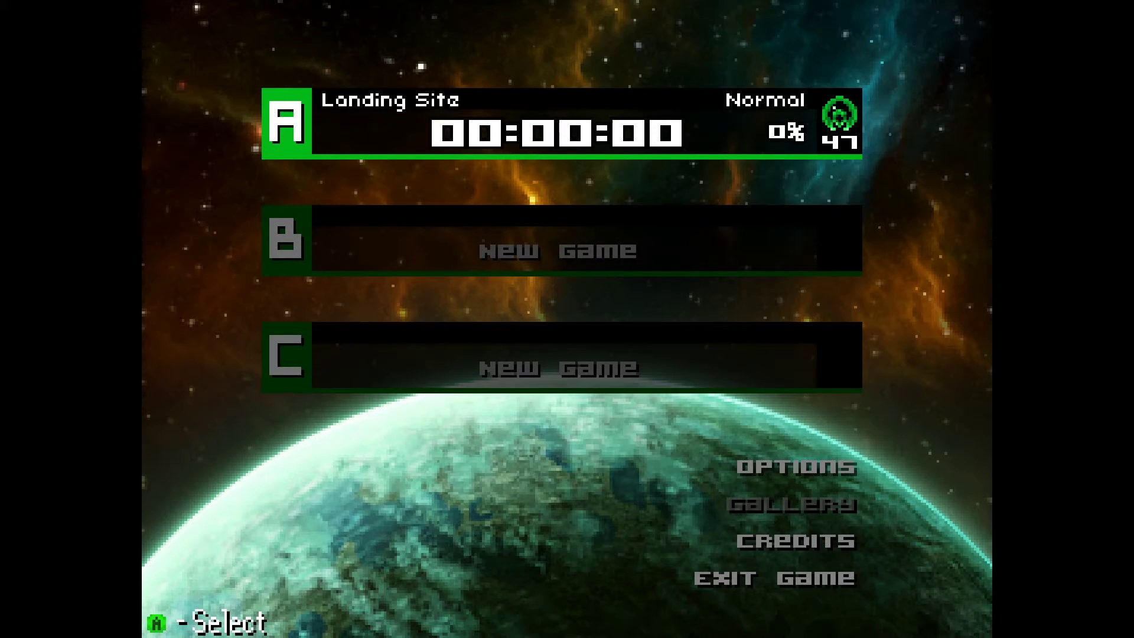
key(Down)
key(Down)
key(Down)
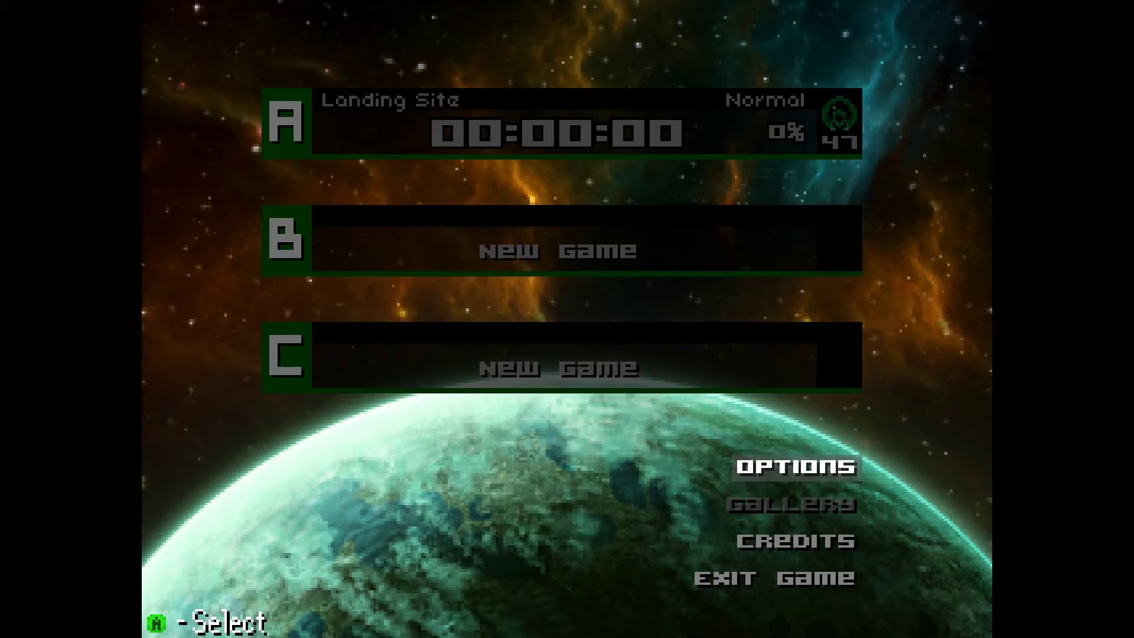
key(Up)
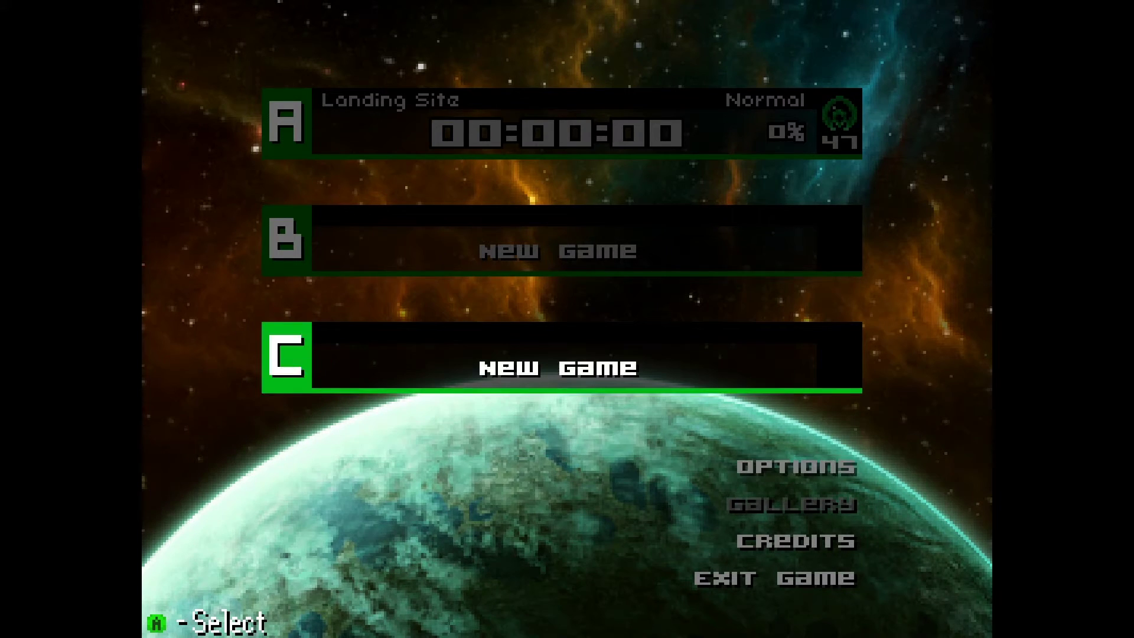
key(Up)
key(Up)
key(Up)
key(Down)
key(Down)
key(Down)
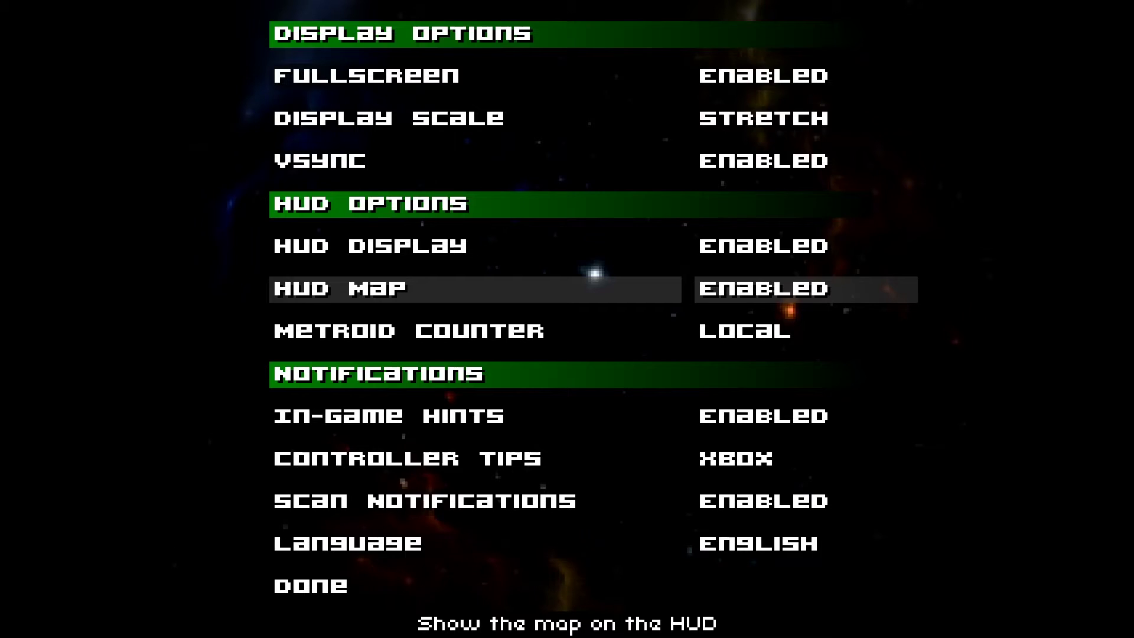
- Toggle Metroid Counter and In-Game Hints, leaving them on Local and Enabled
key(Down)
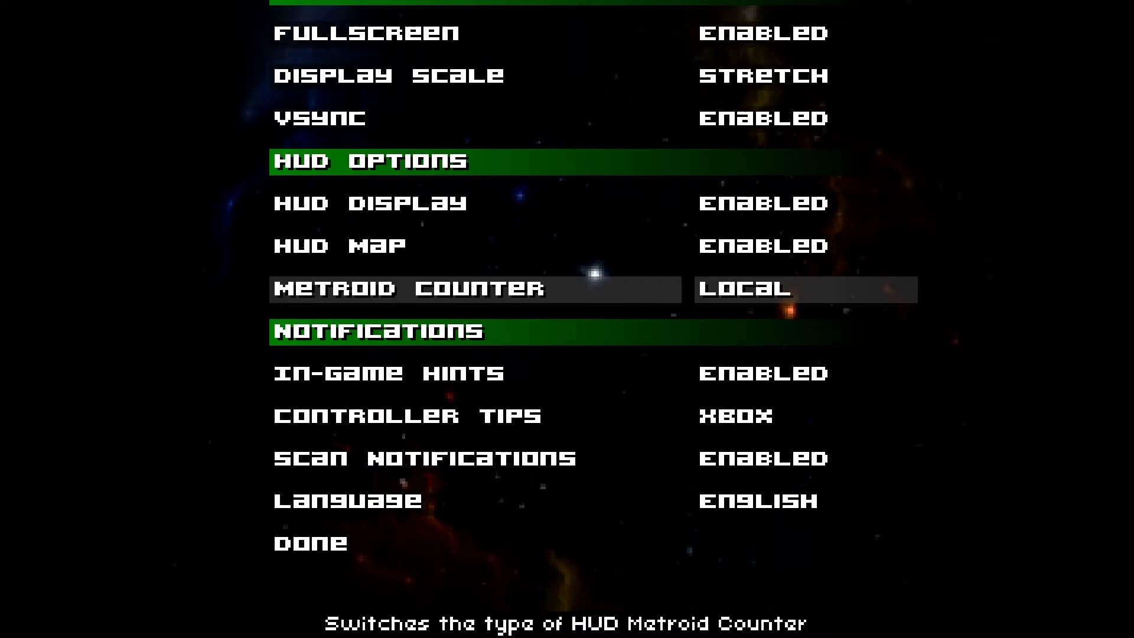
key(Left)
key(Right)
key(Up)
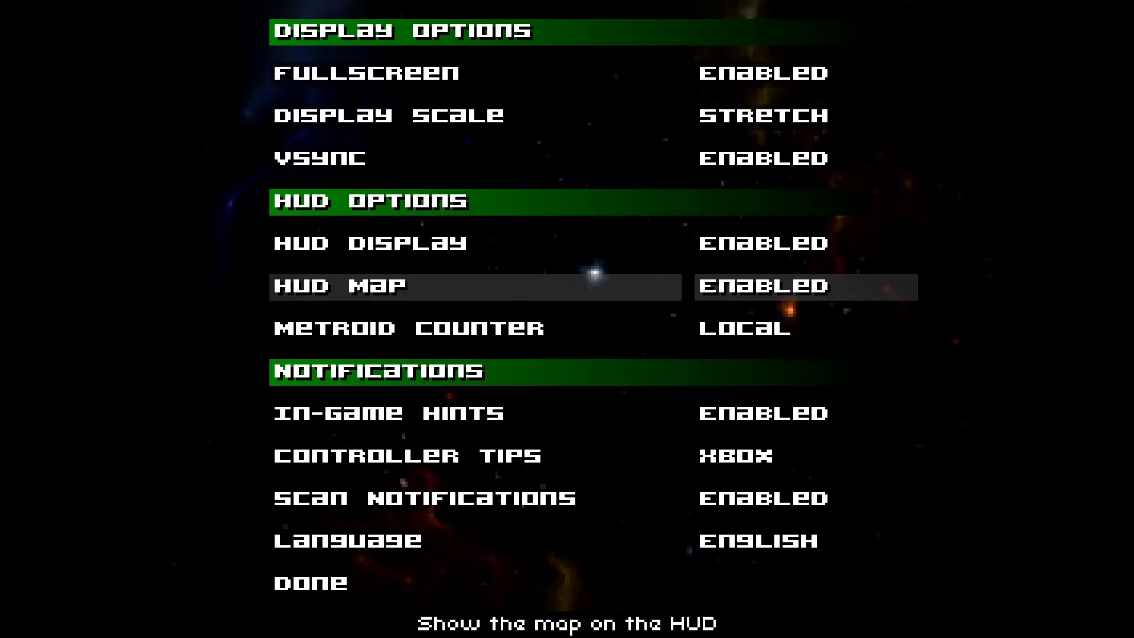
key(Down)
key(Down)
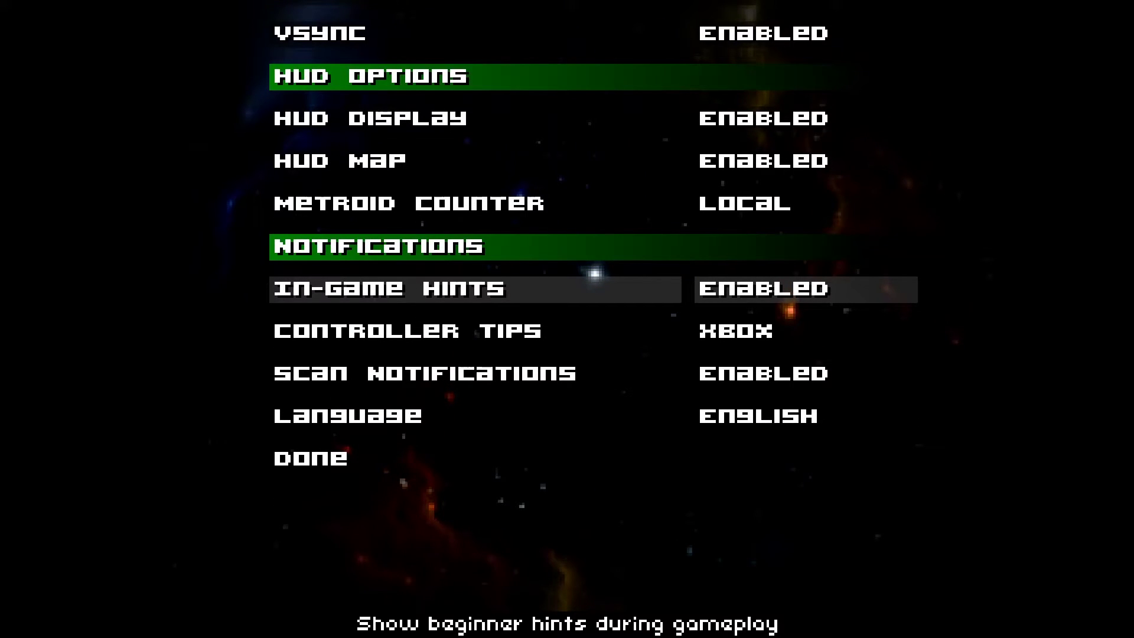
key(Down)
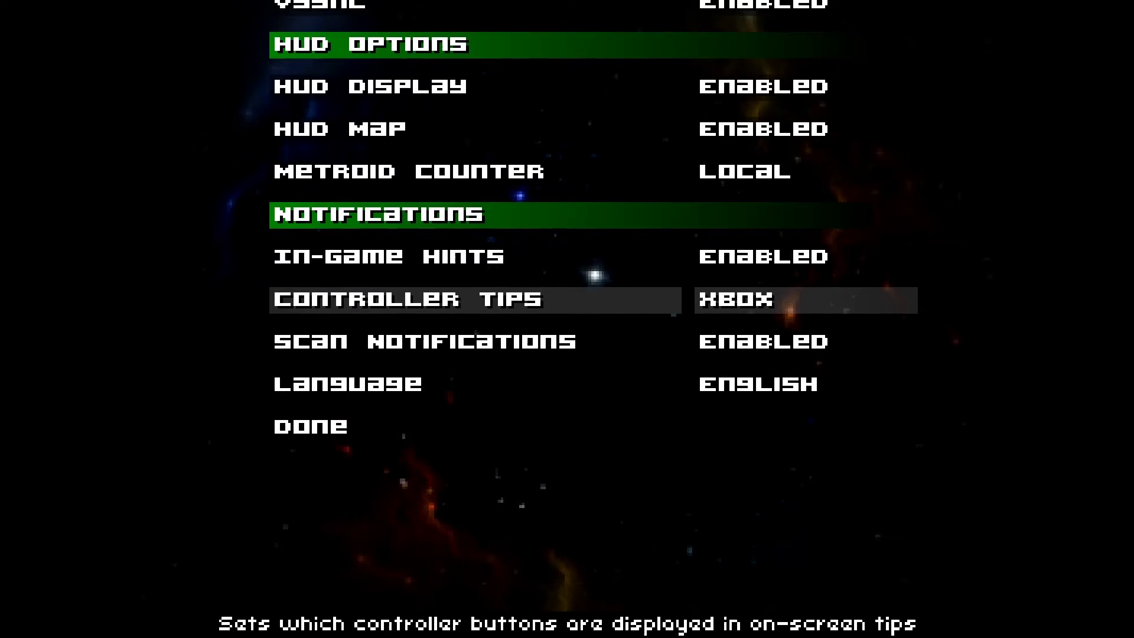
key(Up)
key(Left)
key(Right)
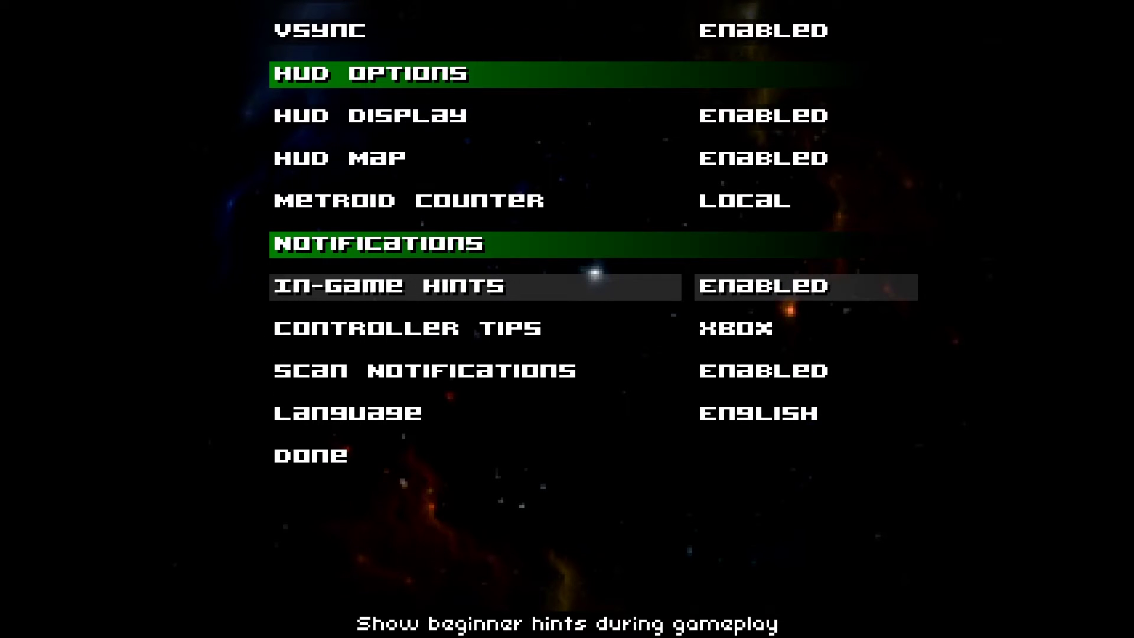
key(Down)
- Cycle Controller Tips through PlayStation, Nintendo Pro and SNES styles, then toggle scan notifications off and on
key(Right)
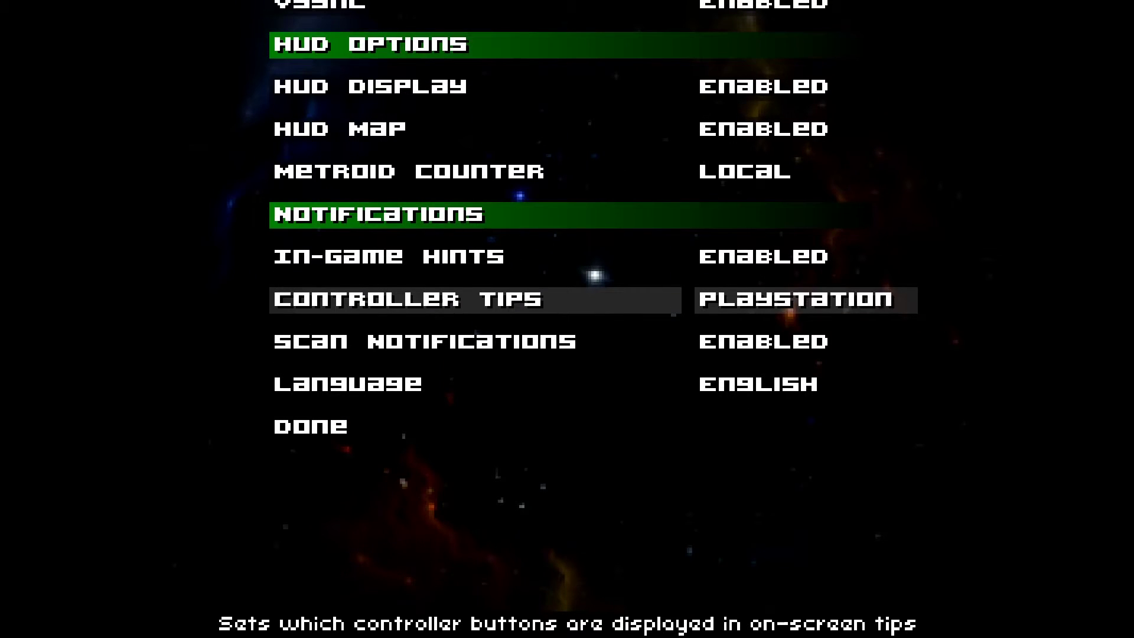
key(Left)
key(Left)
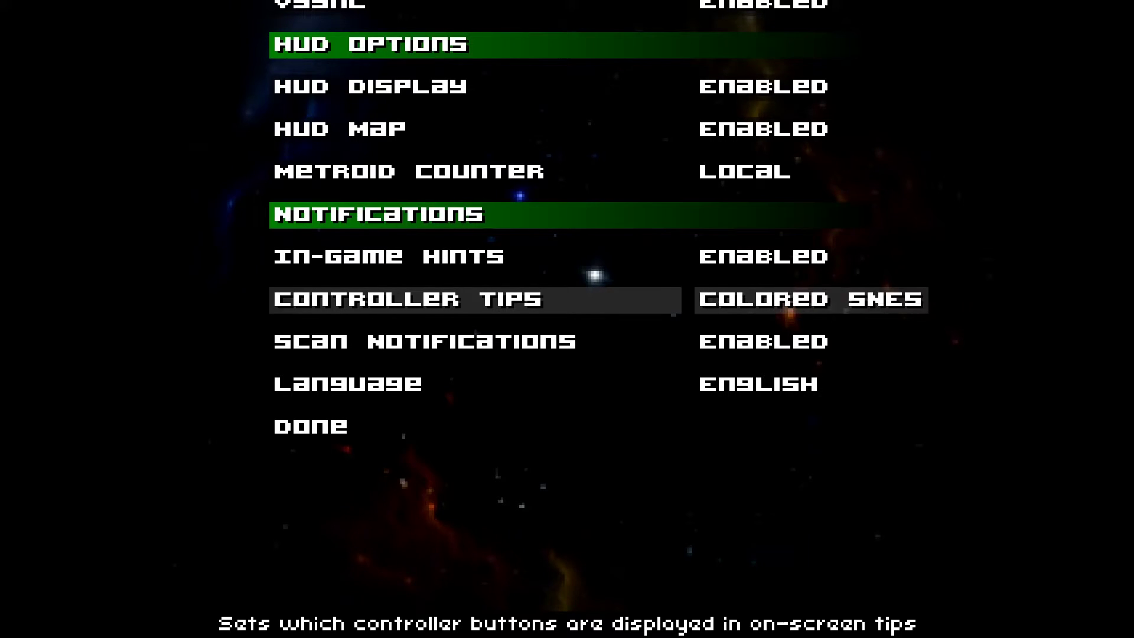
key(Right)
key(Right)
key(Right)
key(Right)
key(Right)
key(Right)
key(Left)
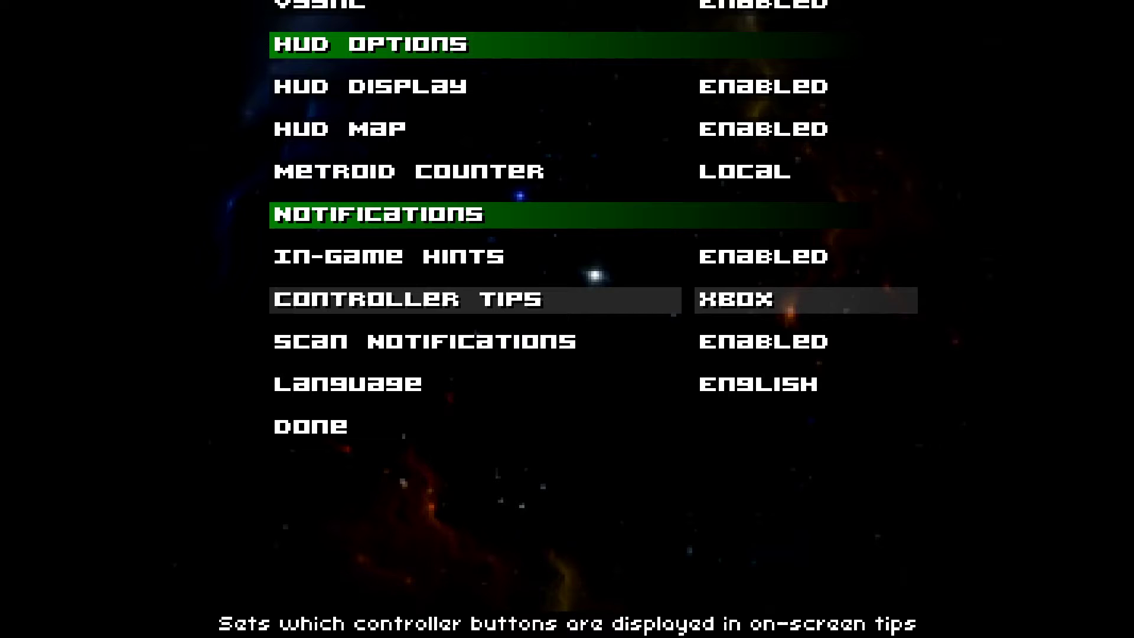
key(Left)
key(Left)
key(Left)
key(Left)
key(Left)
key(Left)
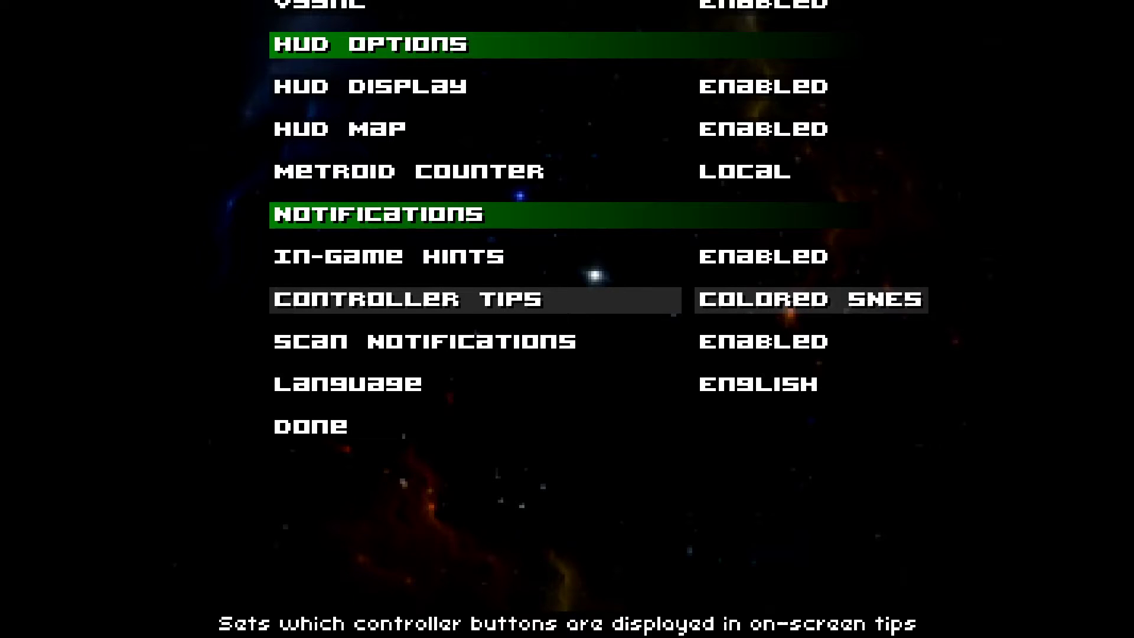
key(Left)
key(Down)
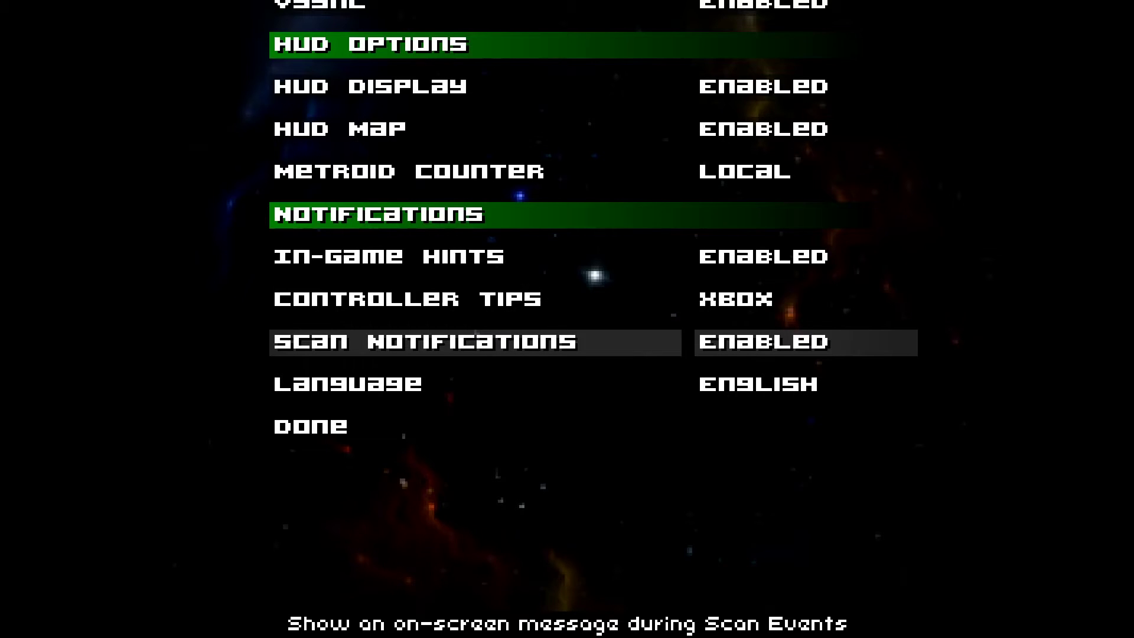
key(Left)
key(Left)
- Cycle the language through French, German, Czech and Spanish, settling back on English
key(Down)
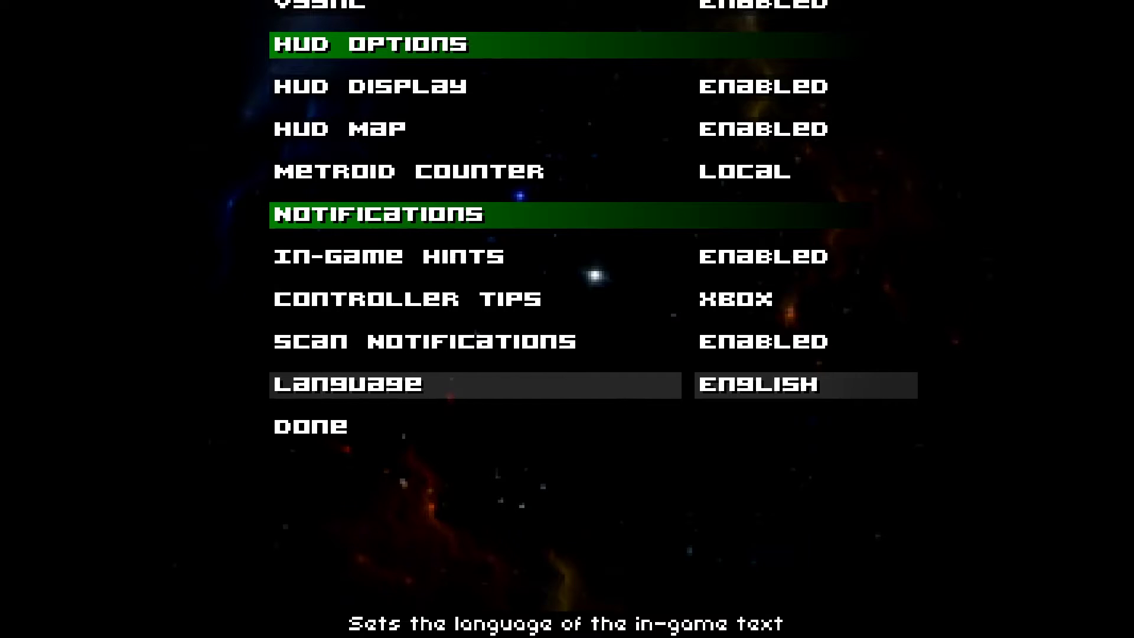
key(Right)
key(Right)
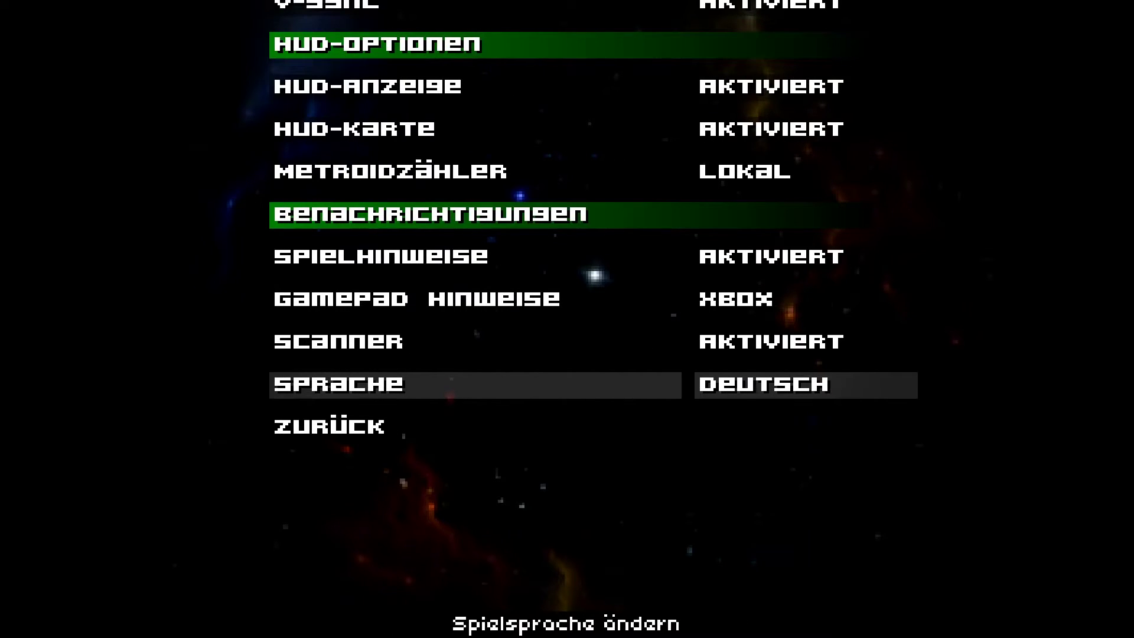
key(Right)
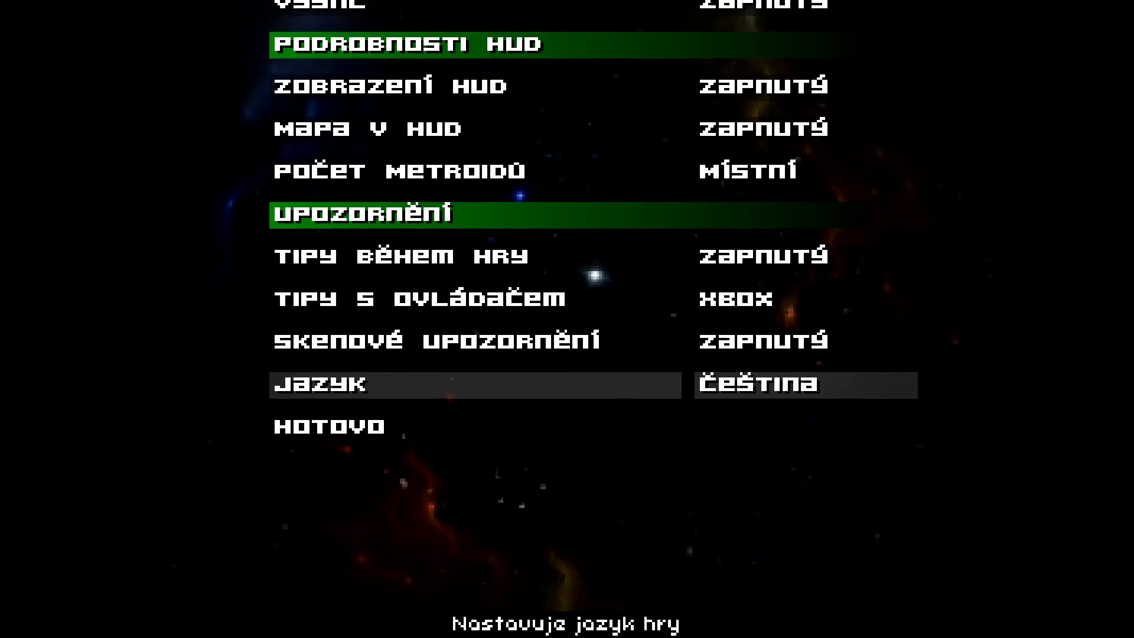
key(Right)
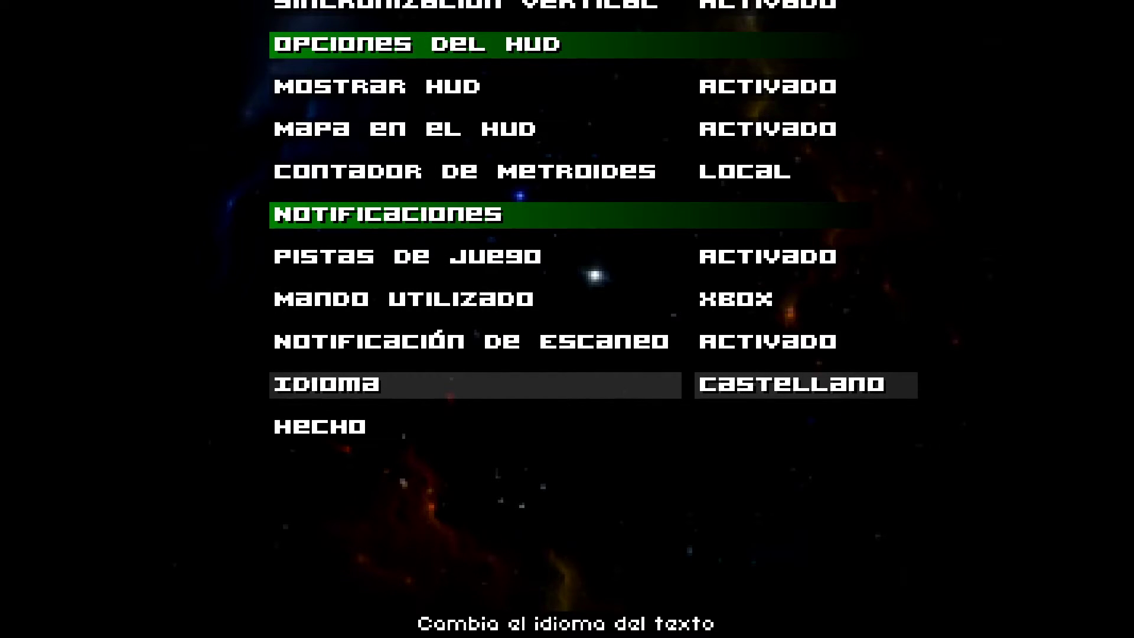
key(Right)
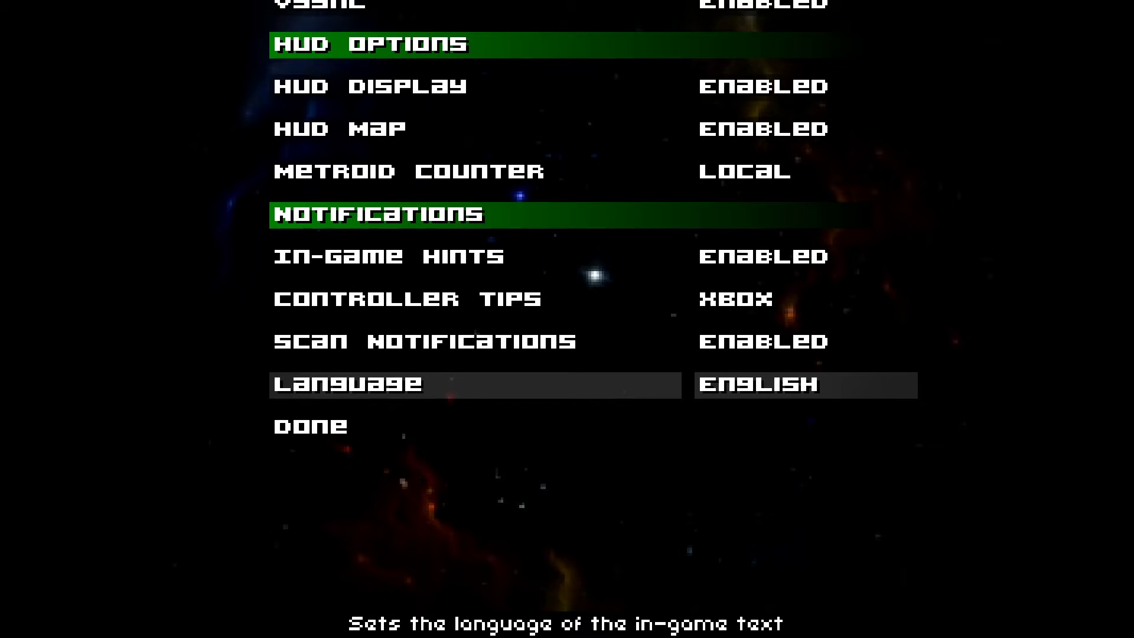
key(Right)
key(Left)
key(Left)
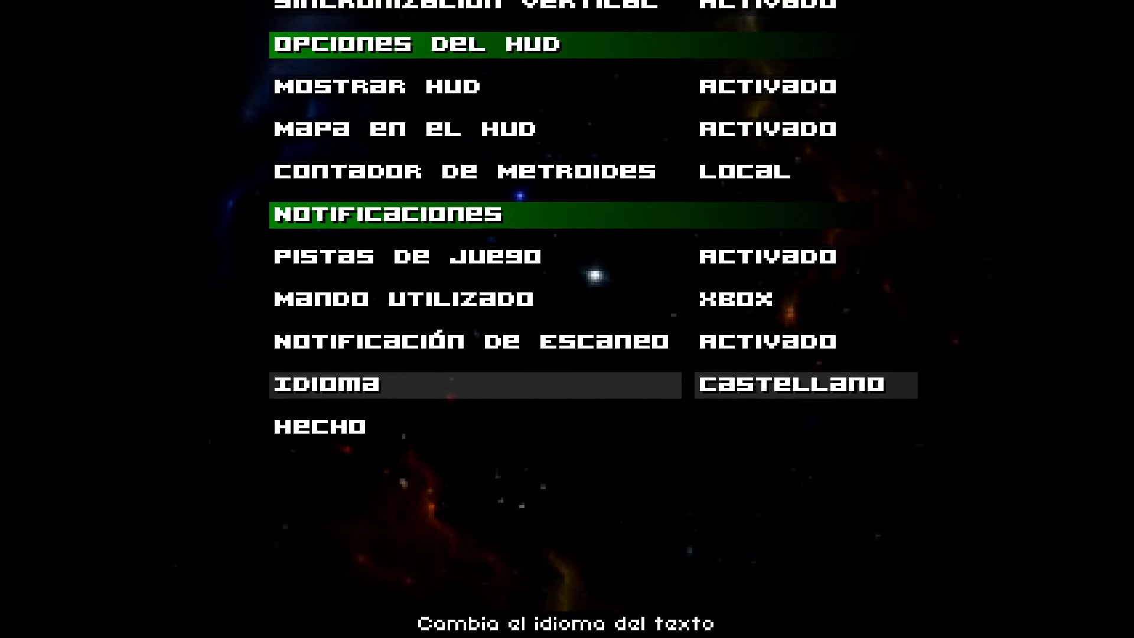
key(Right)
- Return to the main options menu and browse Control and Sound Options, including the low health alarm
key(Escape)
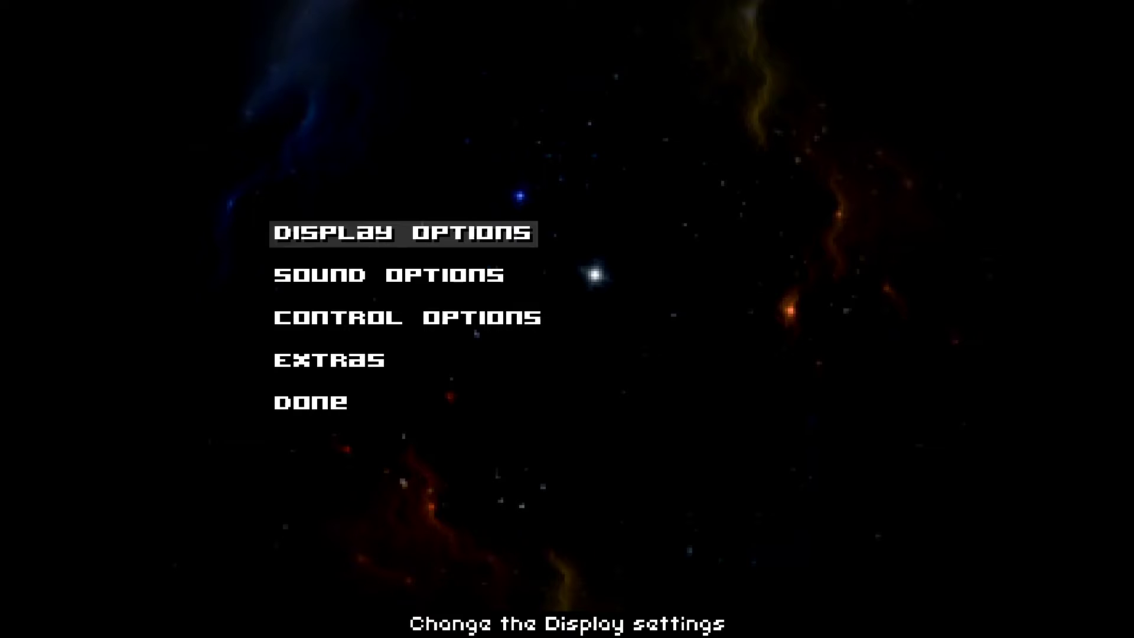
key(Down)
key(Down)
key(Return)
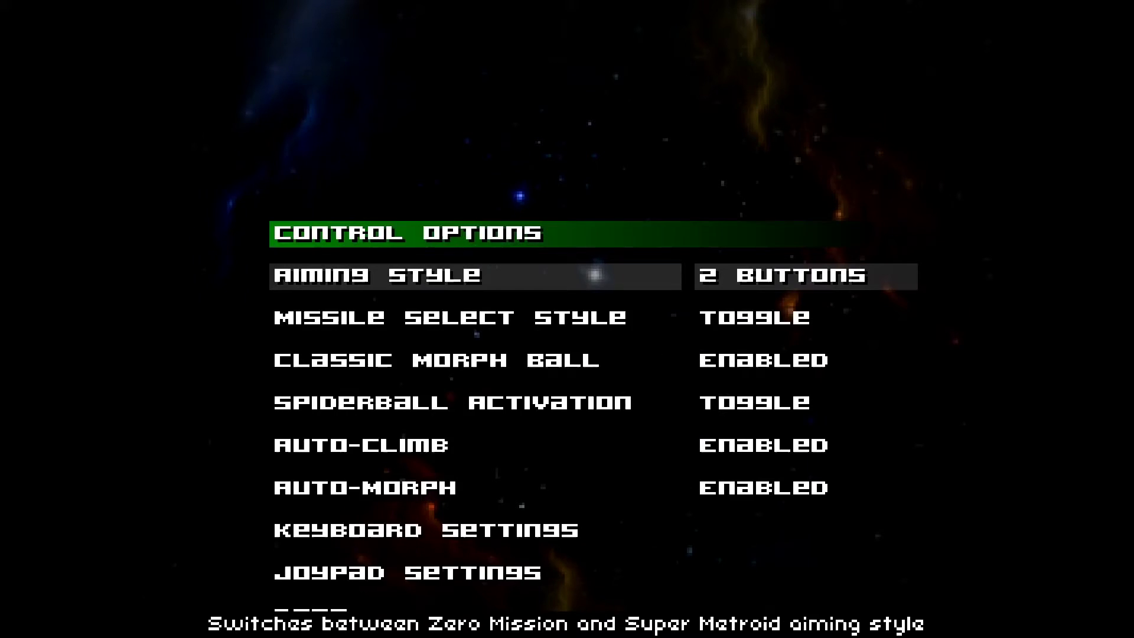
key(Down)
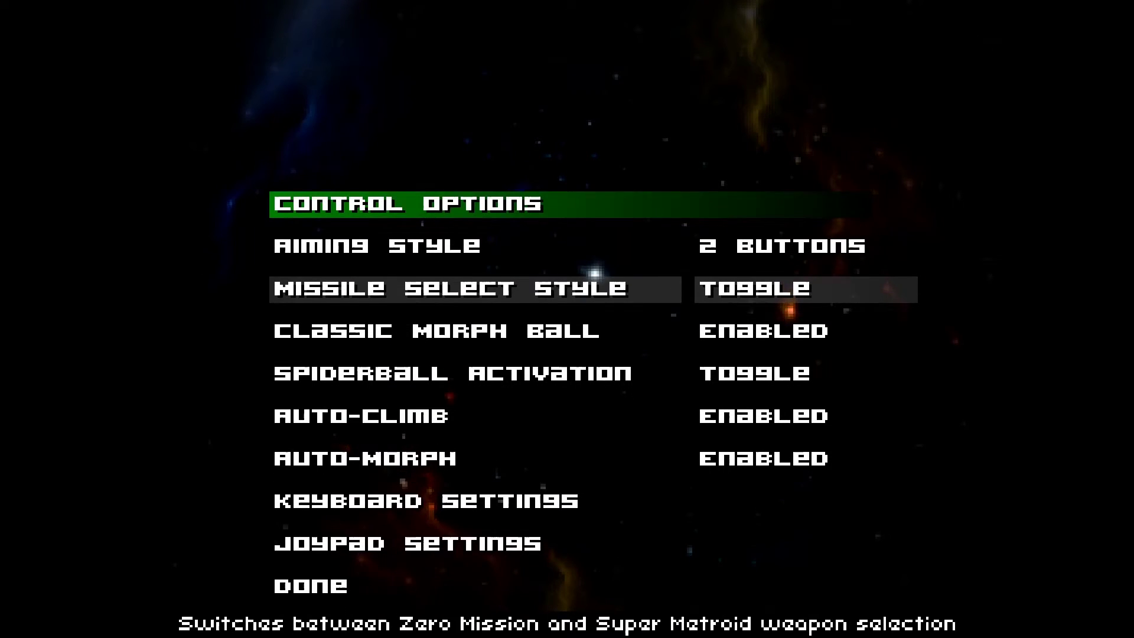
key(Down)
key(Down)
key(Down)
key(Down)
key(Down)
key(Down)
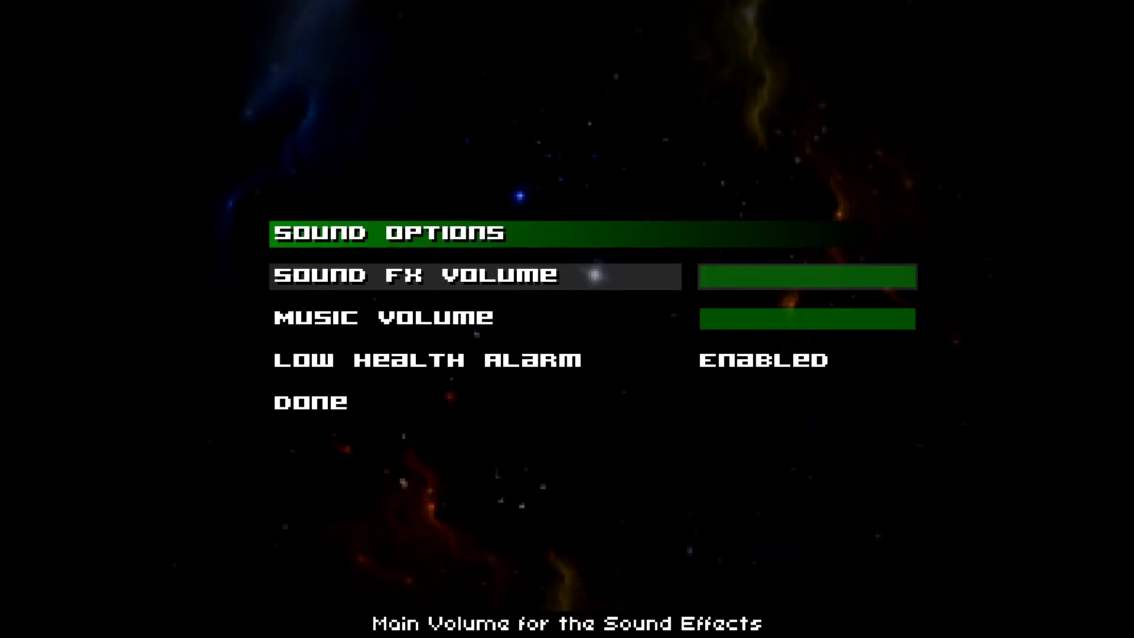
key(Down)
key(Down)
key(Up)
key(Up)
key(Down)
key(Down)
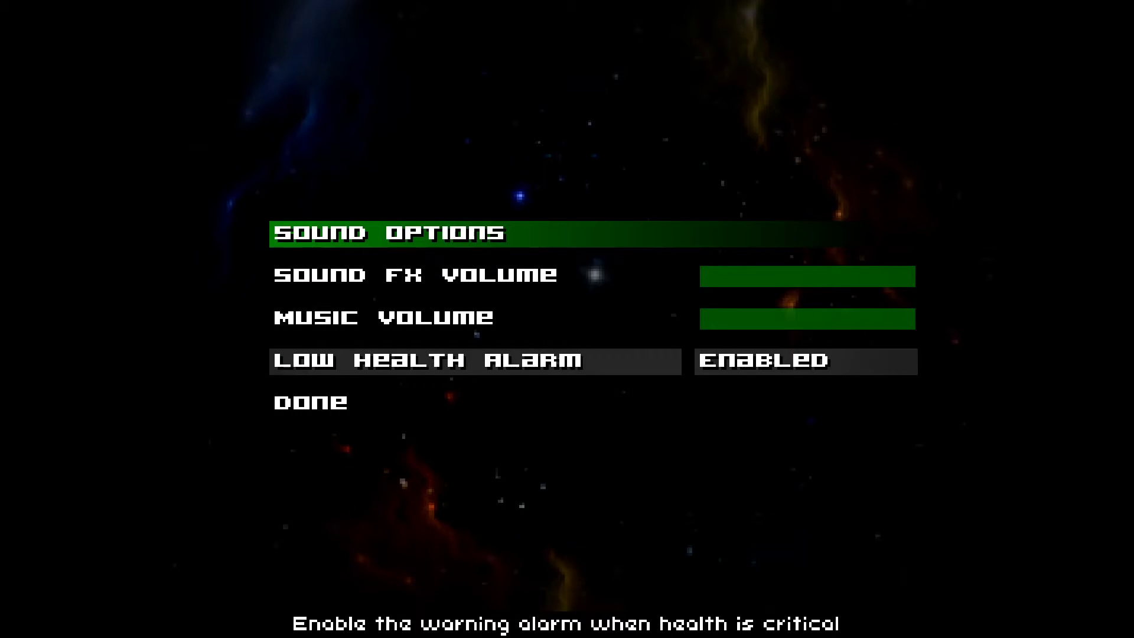
key(Down)
key(Return)
key(Down)
key(Down)
key(Down)
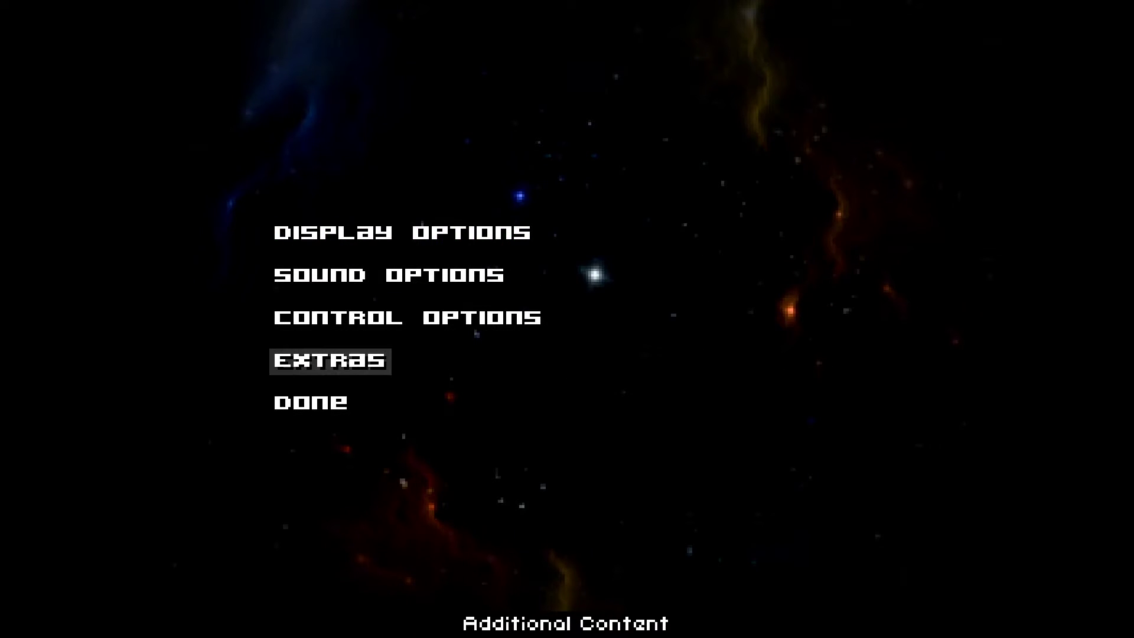
- In Extras, try the 8-Bit Shader on Olive, Blue and Black&White
key(Return)
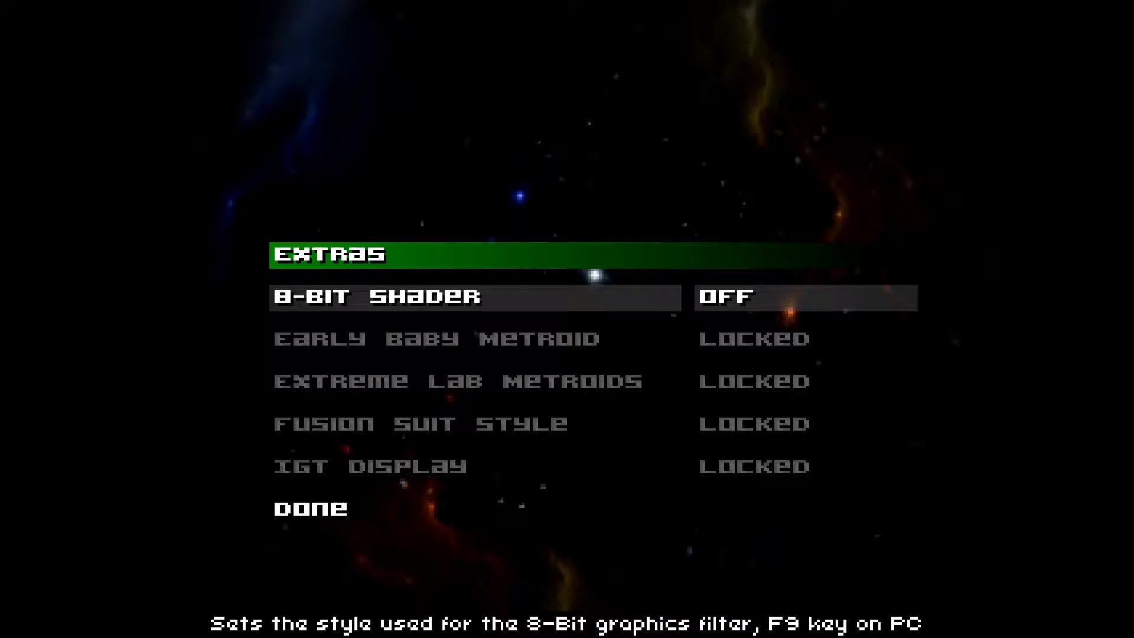
key(Right)
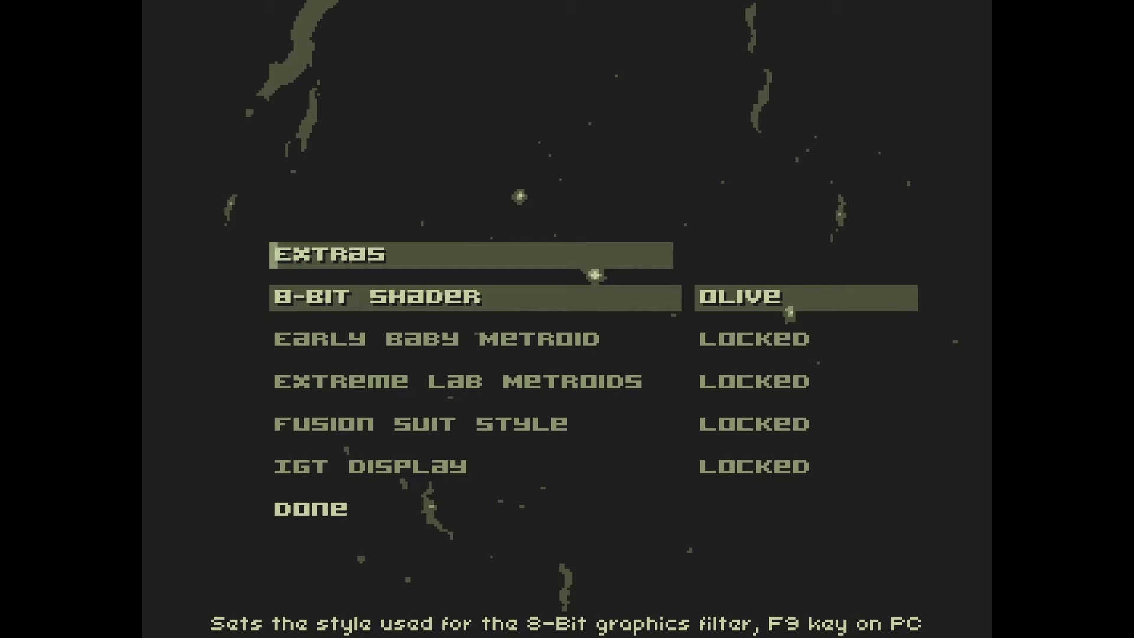
key(Right)
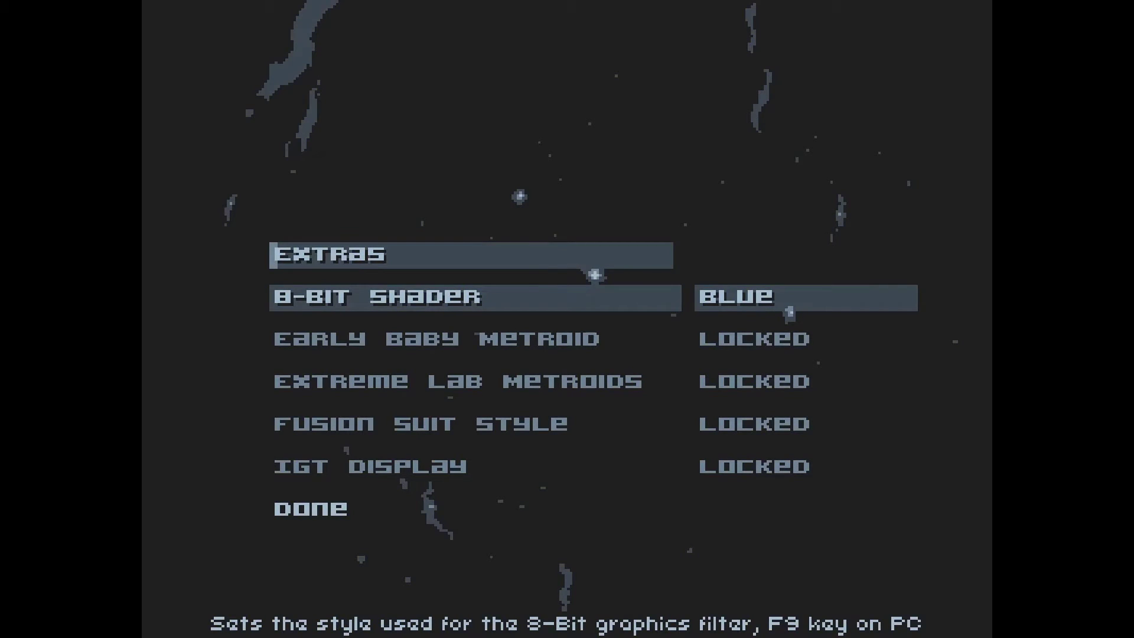
key(Left)
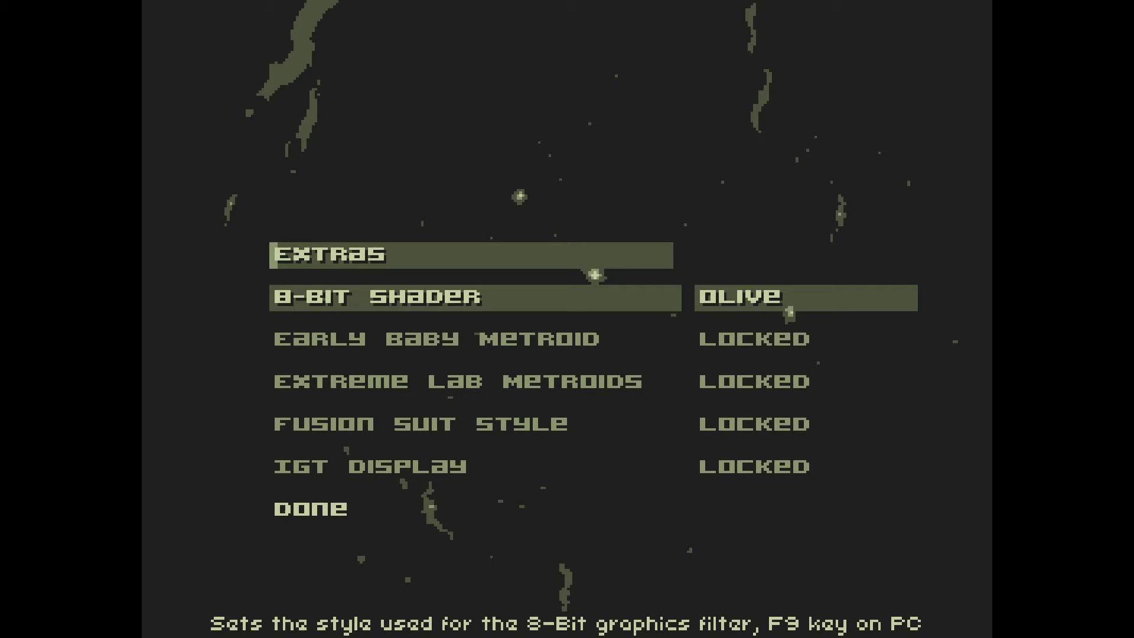
key(Right)
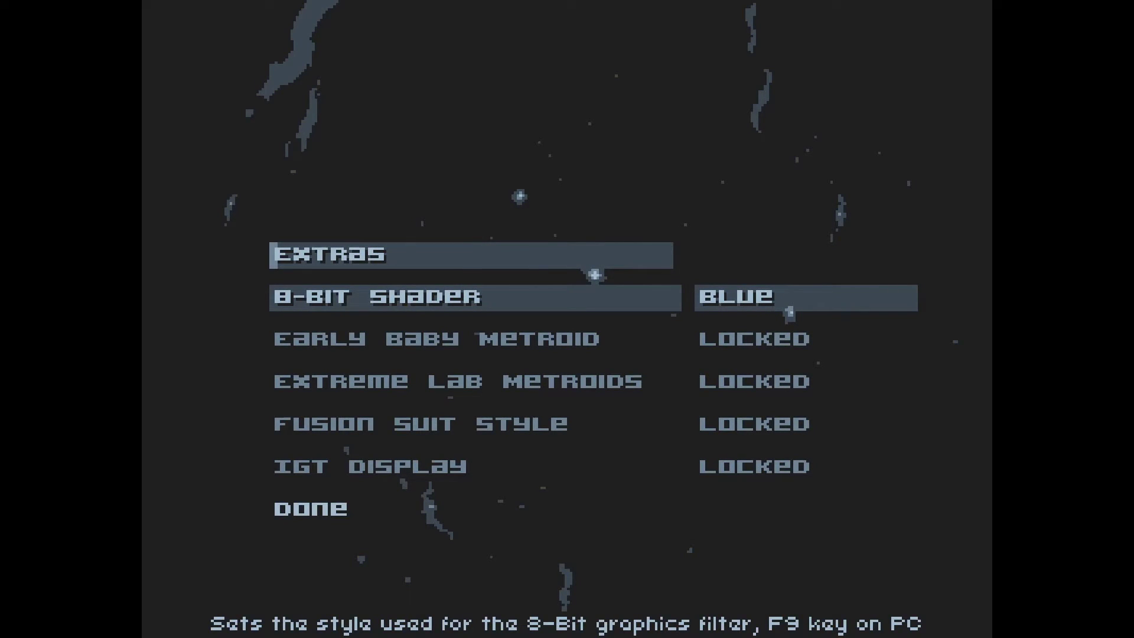
key(Right)
key(Left)
key(Right)
key(Left)
key(Right)
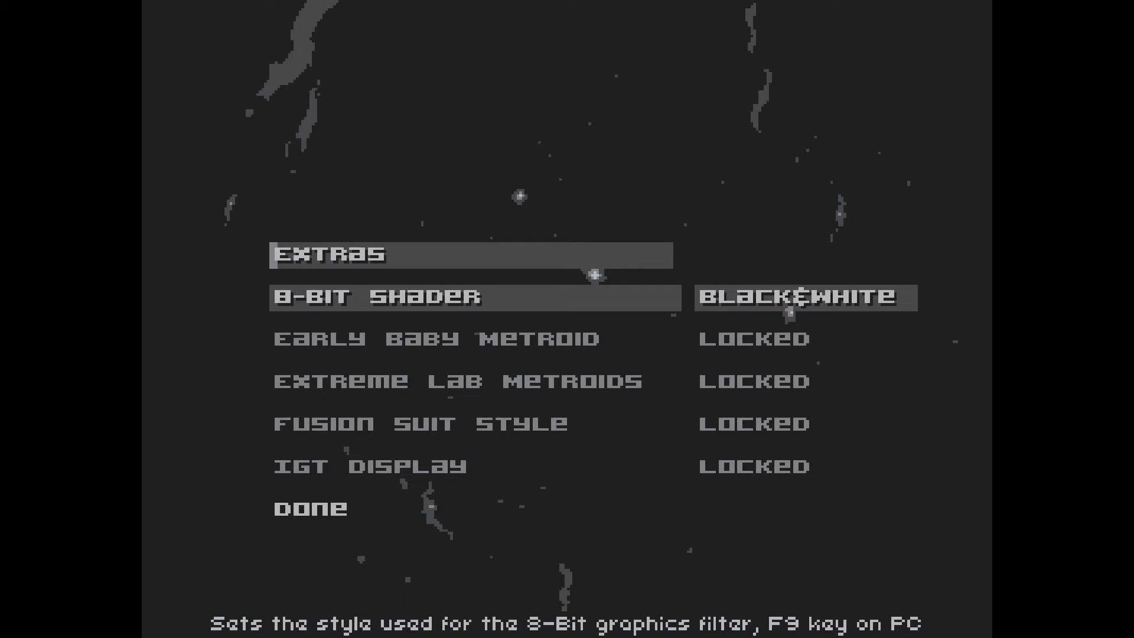
- Continue cycling the 8-Bit Shader through Virtualtroid, Green, Custom and Off
key(Right)
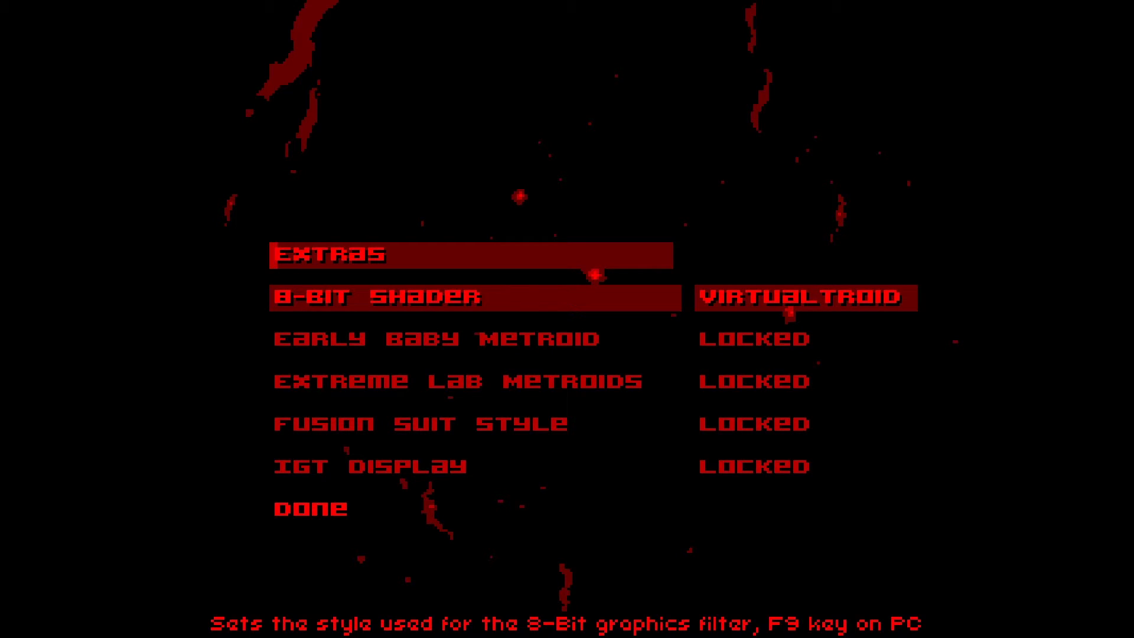
key(Right)
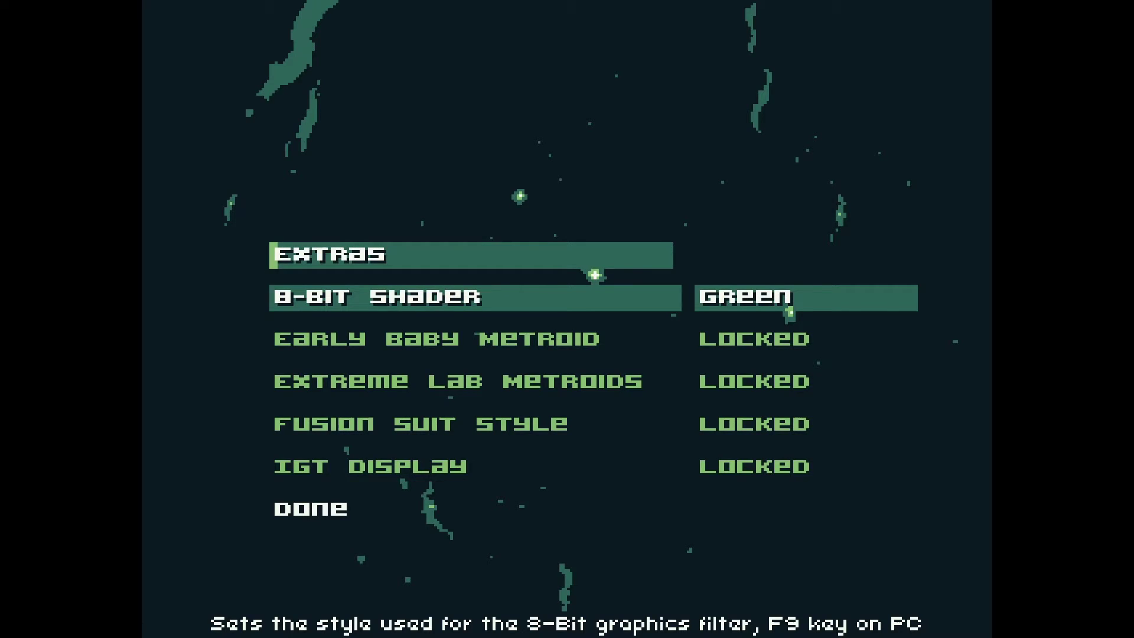
key(Right)
key(Right)
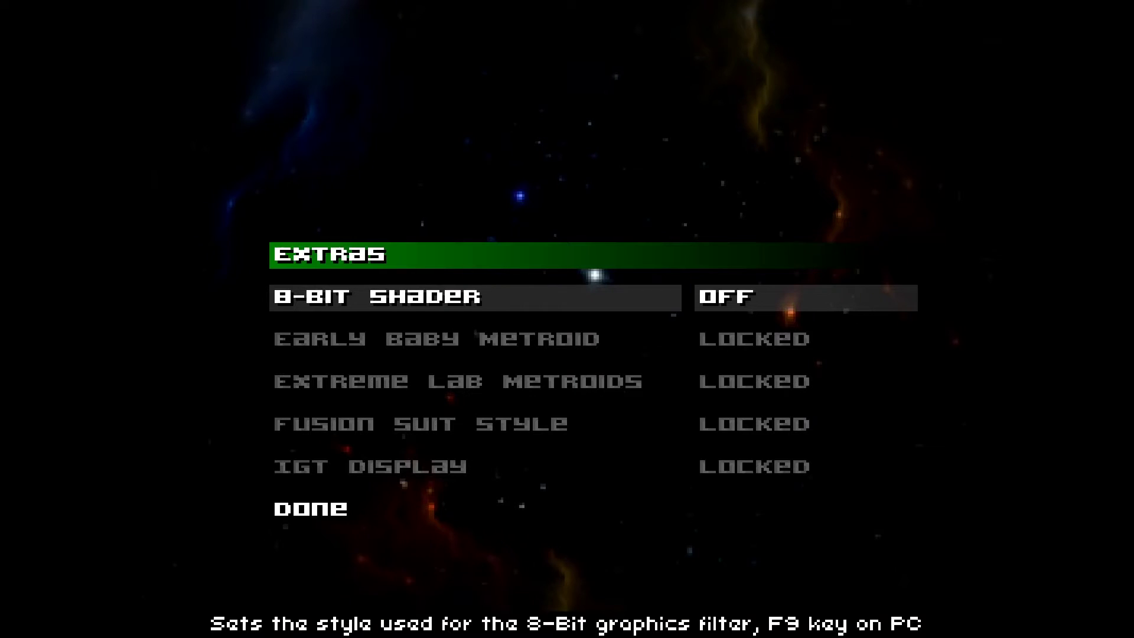
key(Right)
key(Down)
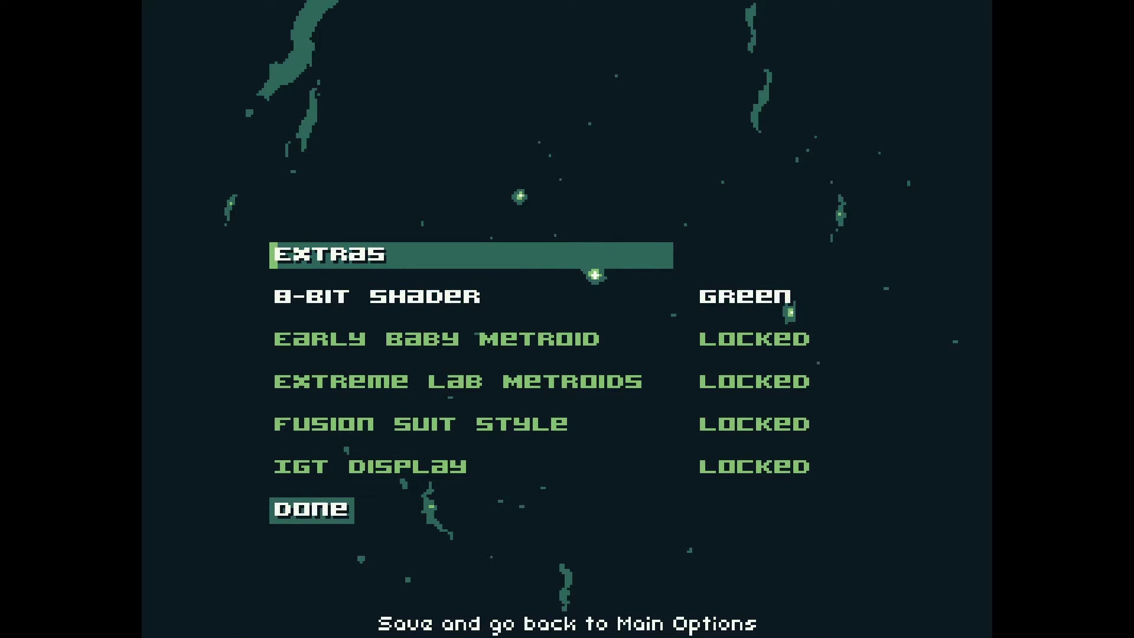
key(Up)
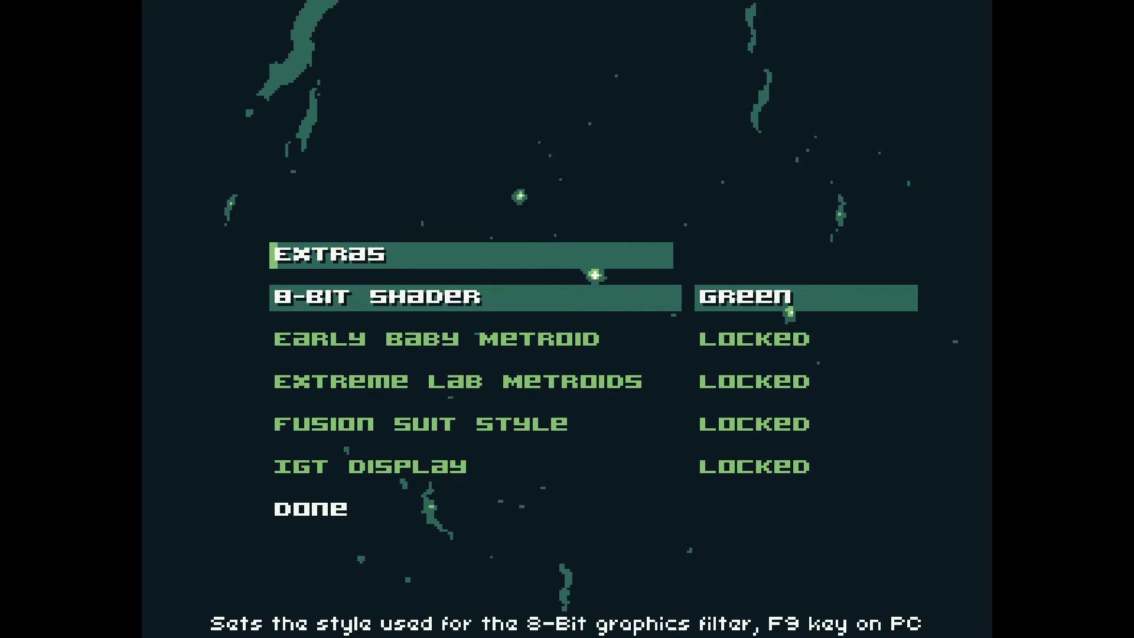
key(Down)
key(Up)
- Save the Extras settings and finish the Options menu
key(Down)
key(Return)
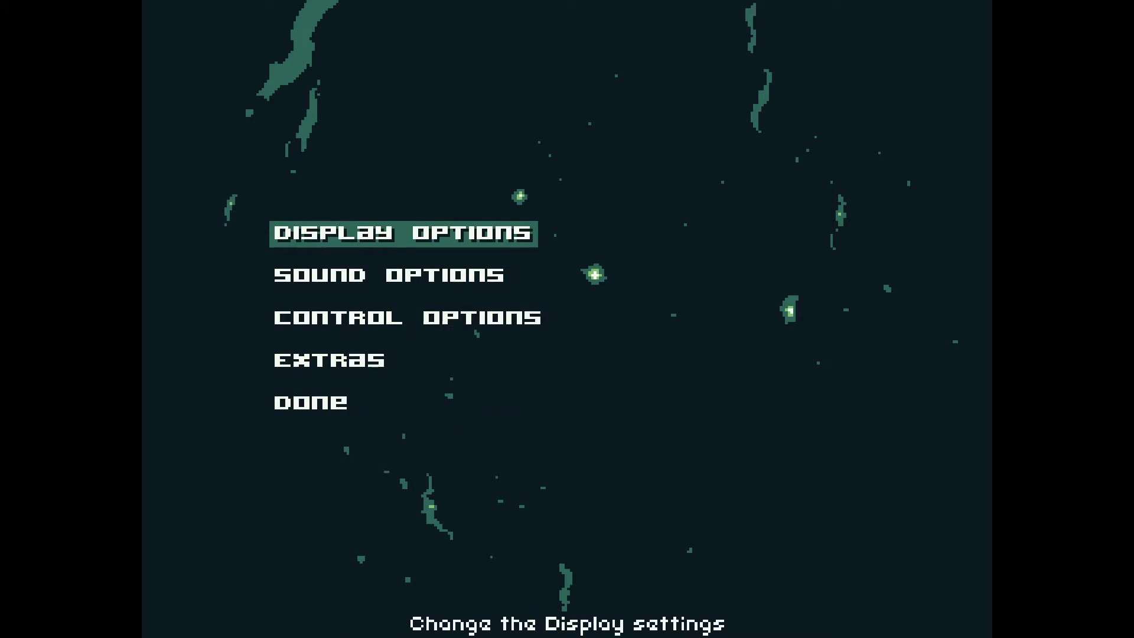
key(Down)
key(Down)
key(Down)
key(Return)
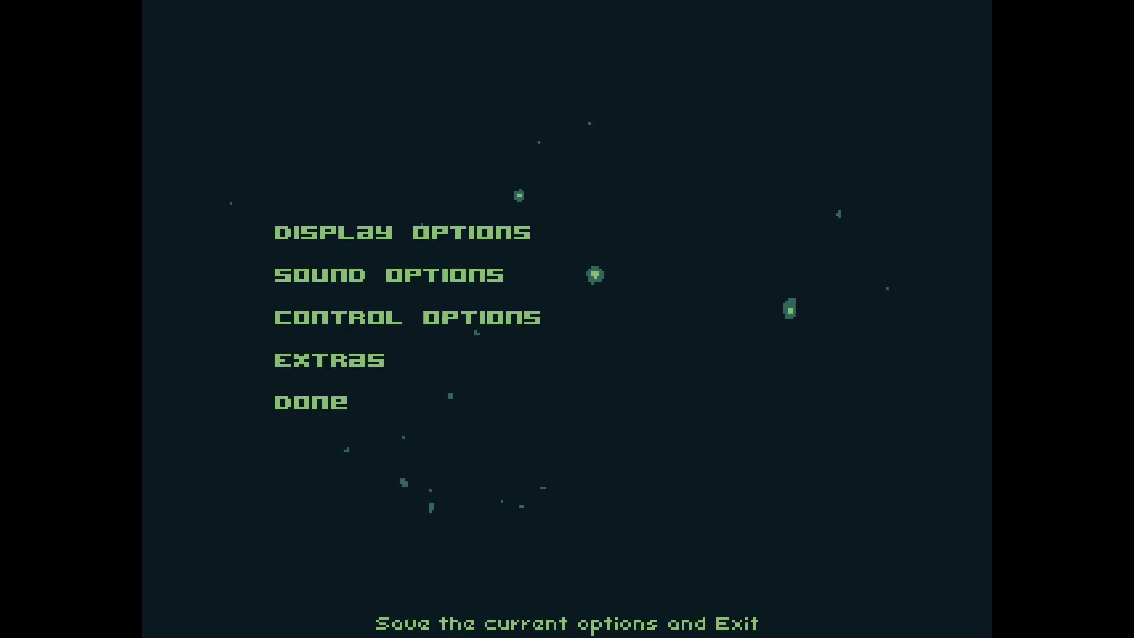
- Select save file A and bring up its Continue Game, Copy Data and Erase Data actions
key(Down)
key(Up)
key(Up)
key(Up)
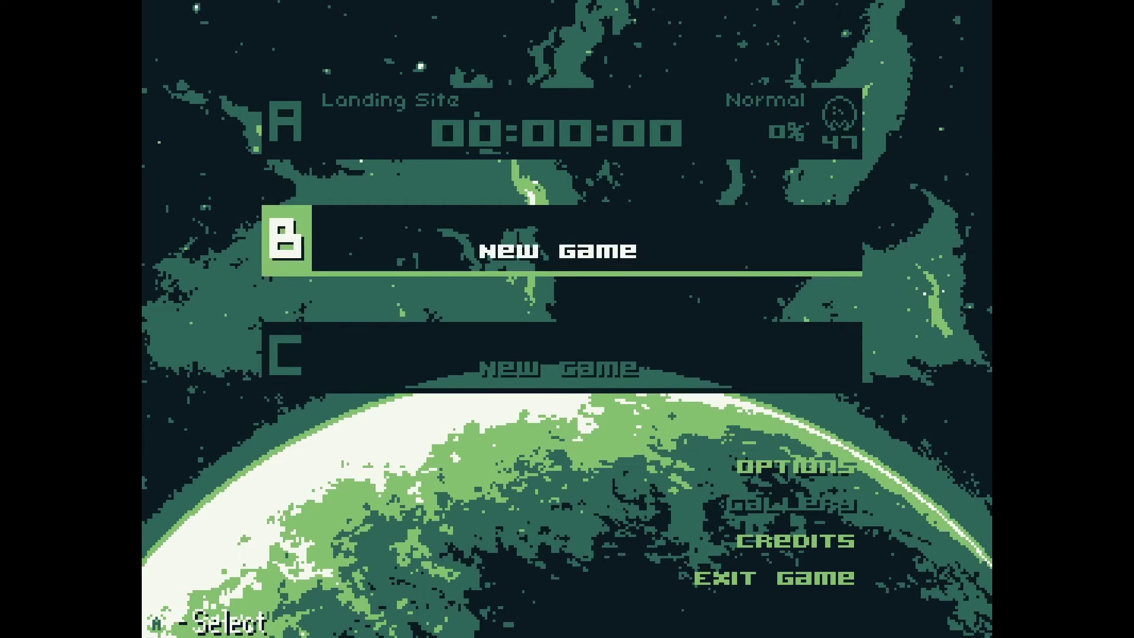
key(Up)
key(Down)
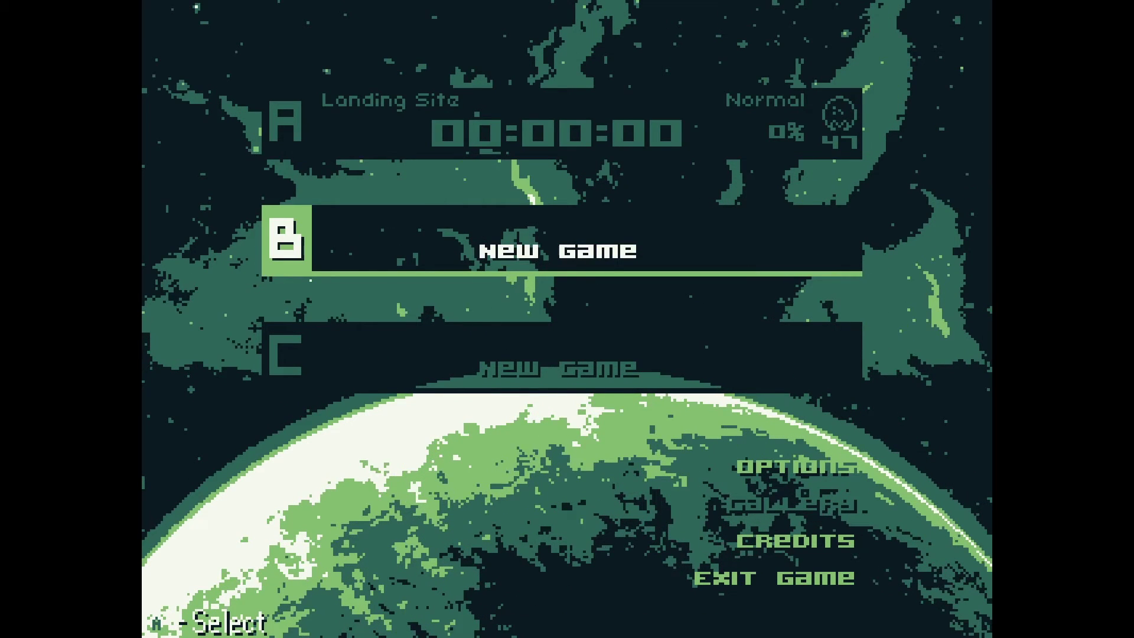
key(Up)
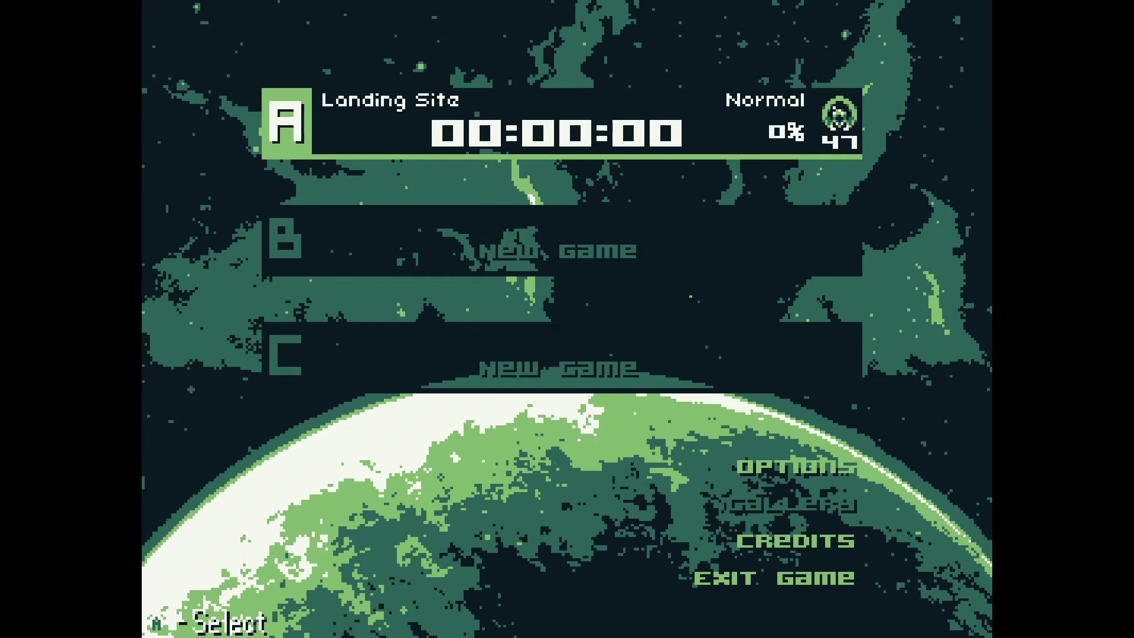
key(Return)
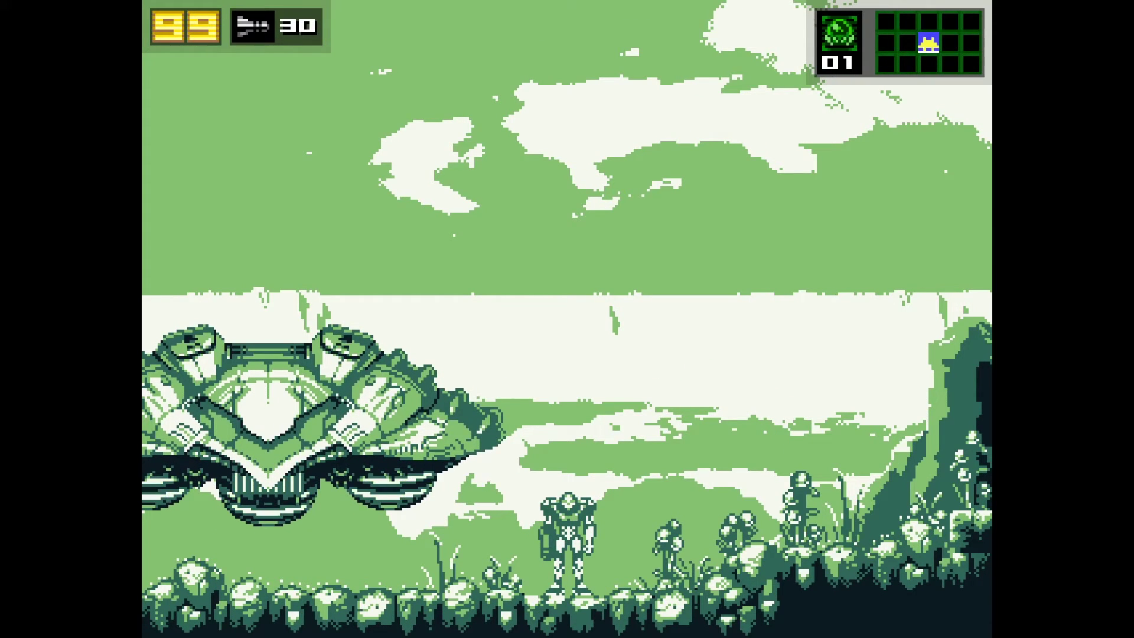
- Run and spin-jump Samus briefly, then pause and view the map, mission log and suit screens
key(Right)
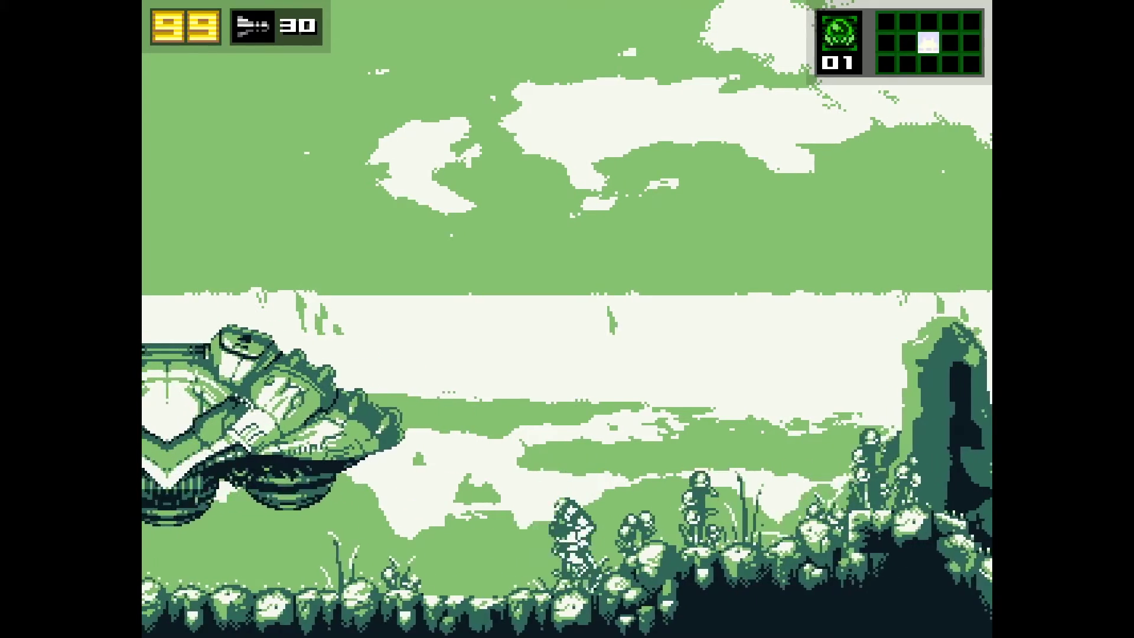
key(Left)
key(z)
key(Return)
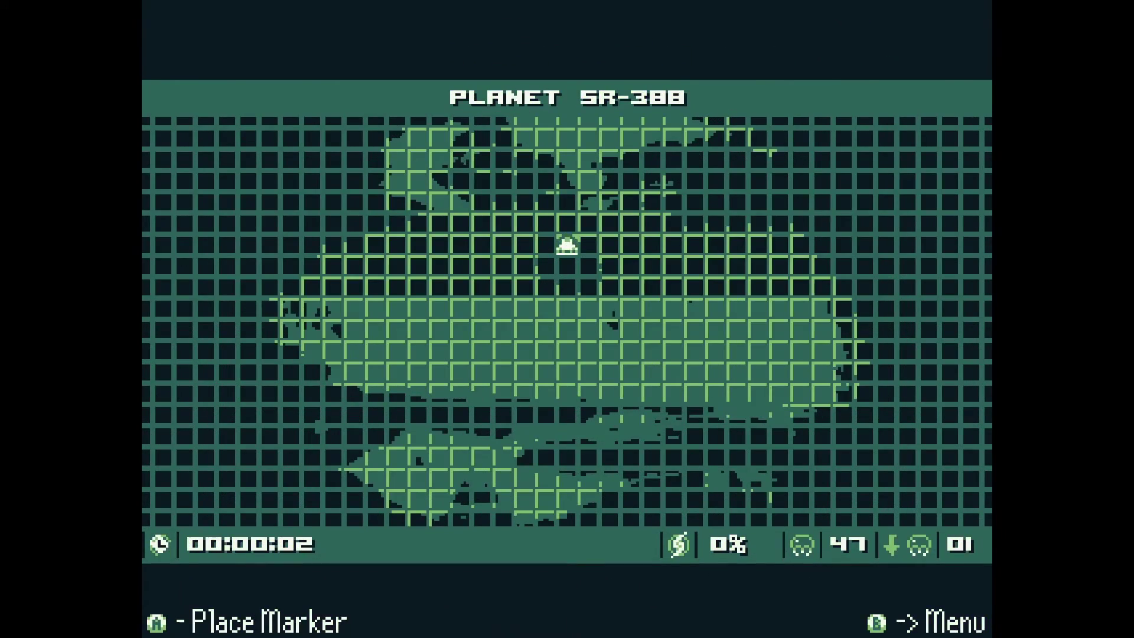
key(x)
key(Left)
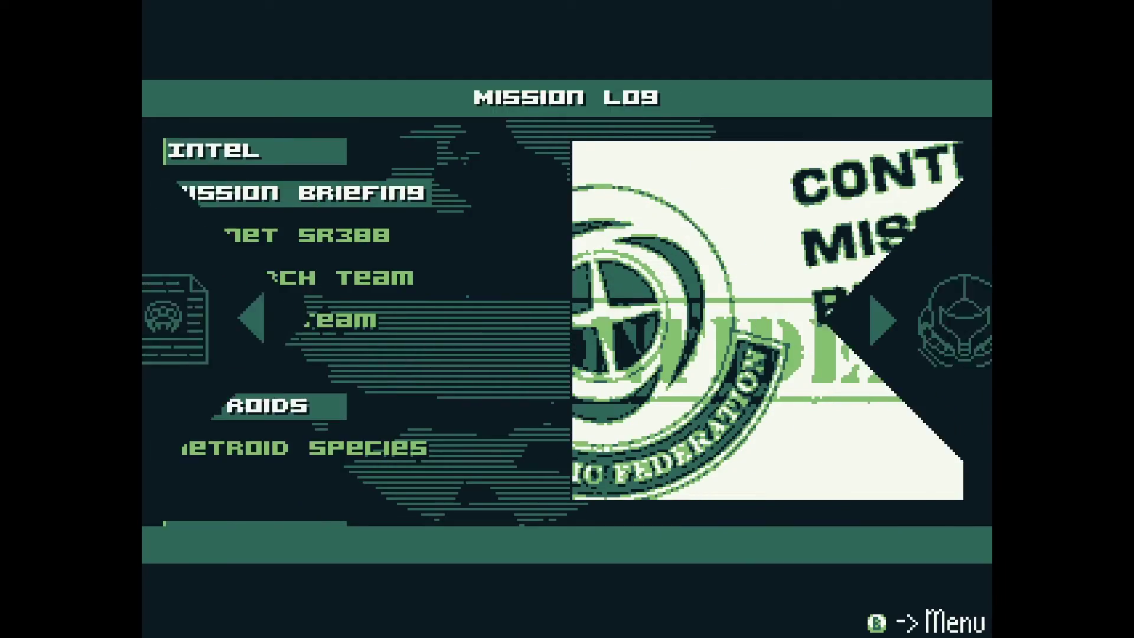
key(x)
key(Right)
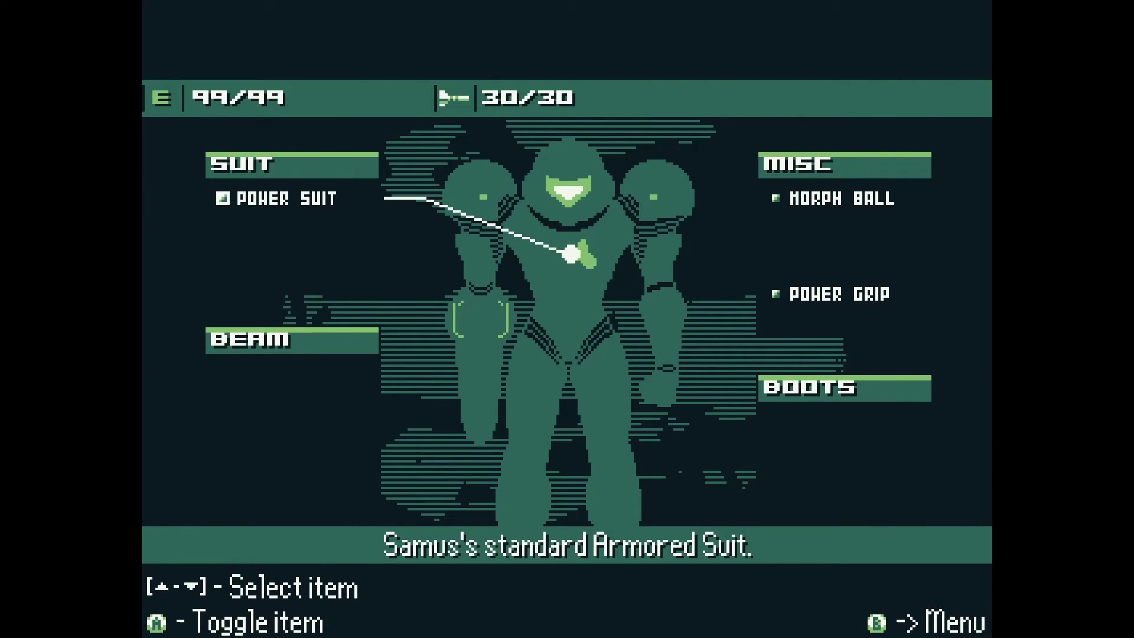
key(x)
key(Up)
- From the pause menu's Options > Extras, switch the 8-Bit Shader to the red palette
key(Right)
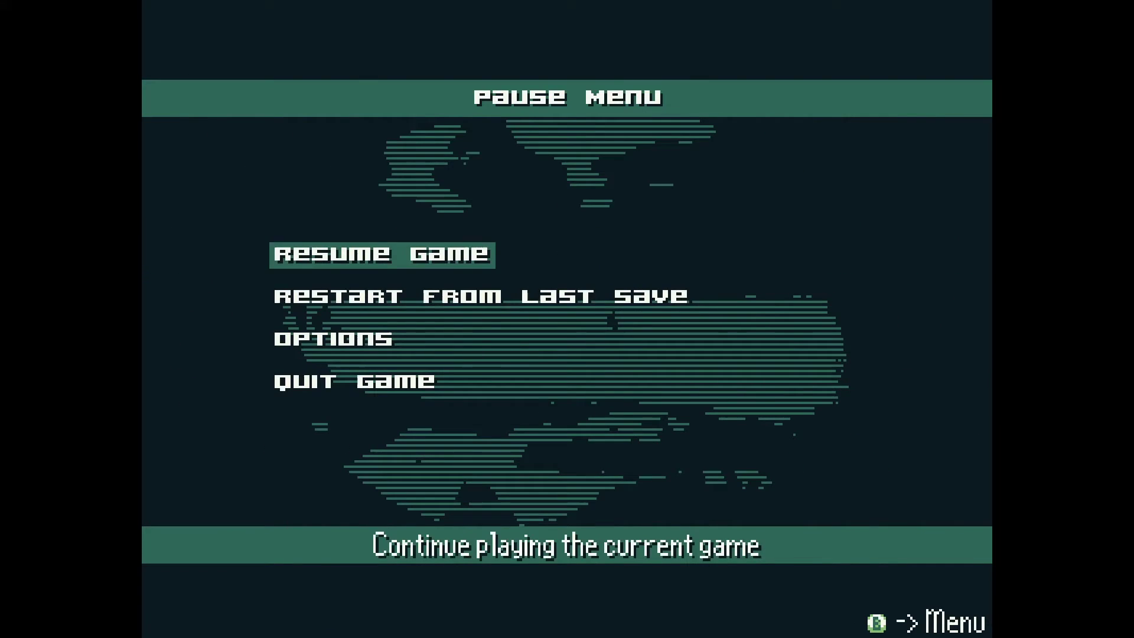
key(Down)
key(Down)
key(Return)
key(Down)
key(Down)
key(Down)
key(Return)
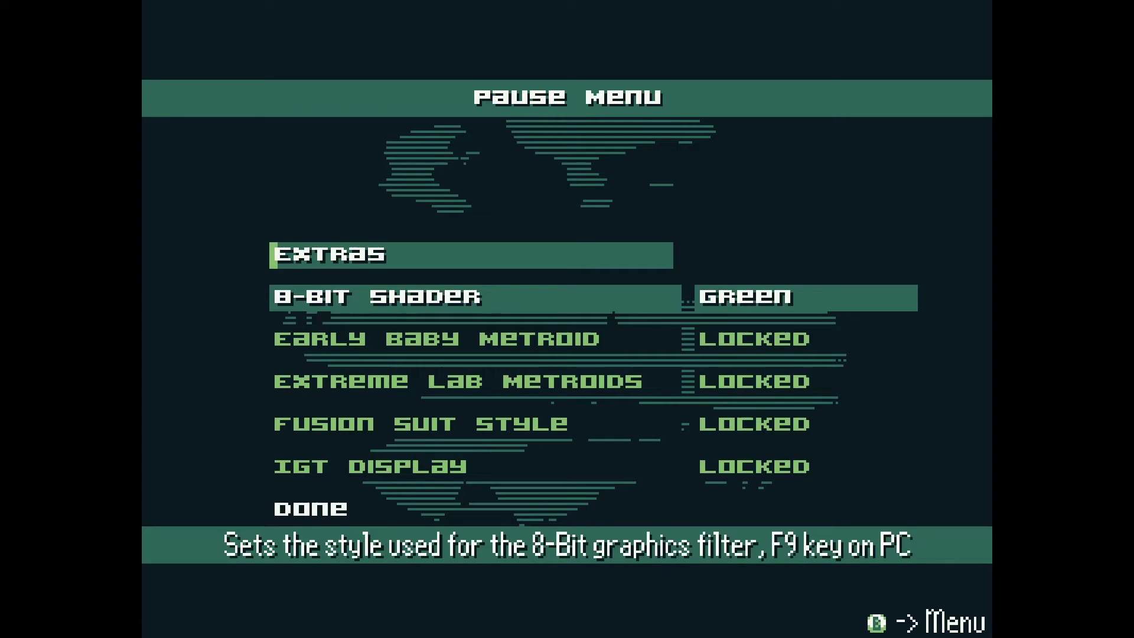
key(Up)
key(Down)
key(Right)
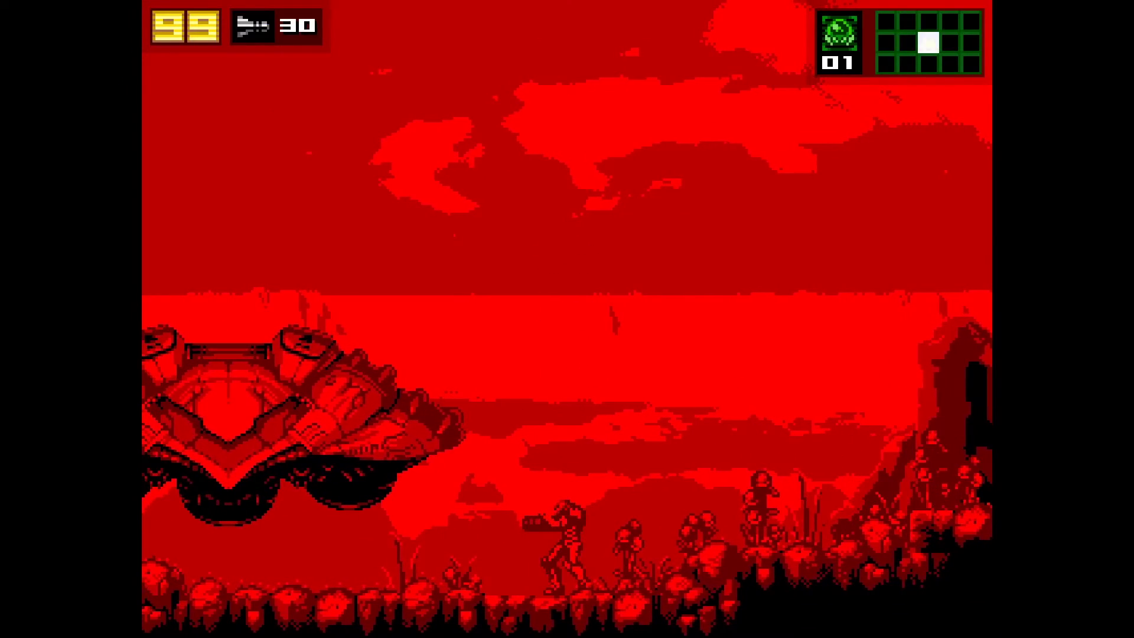
- Move Samus around the gunship and spin-jump onto higher ground
key(Right)
key(Left)
key(Up)
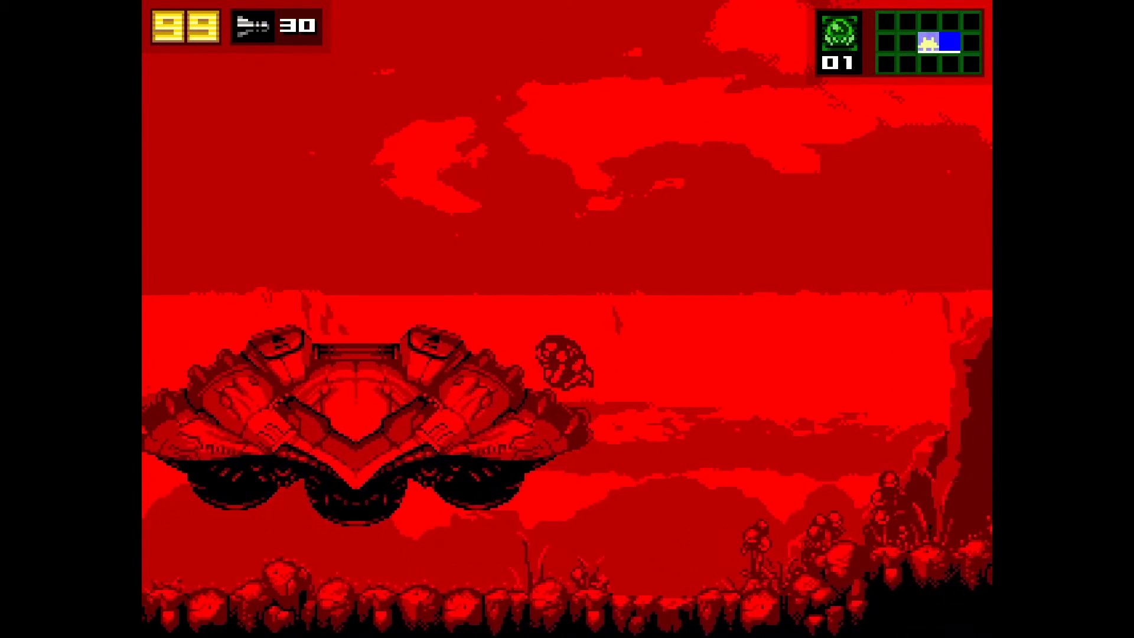
key(z)
key(Right)
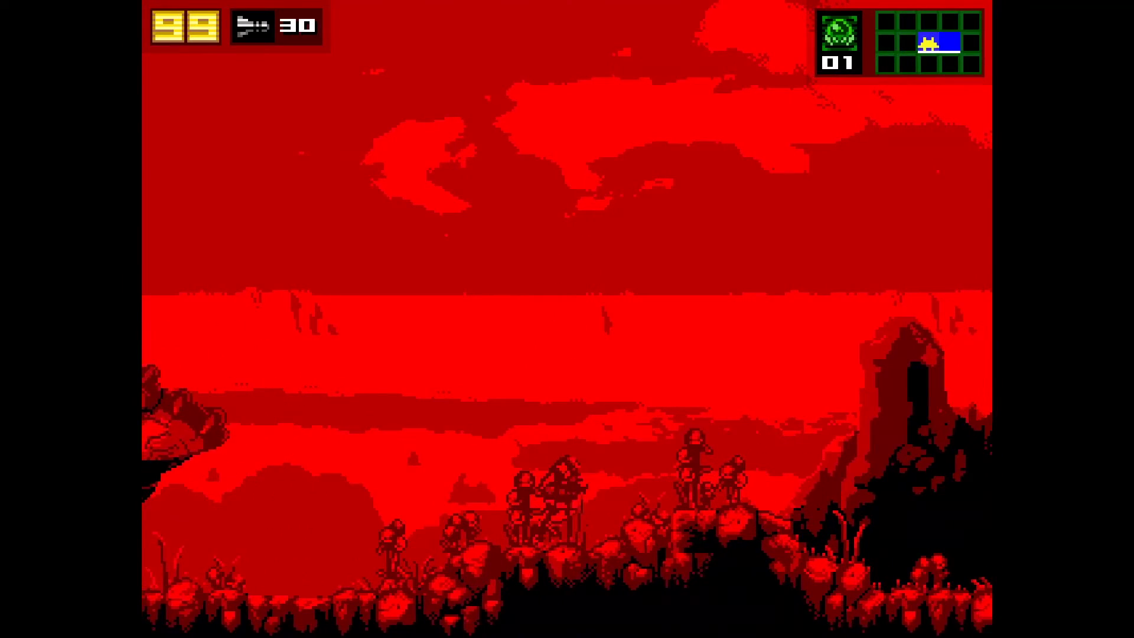
key(Left)
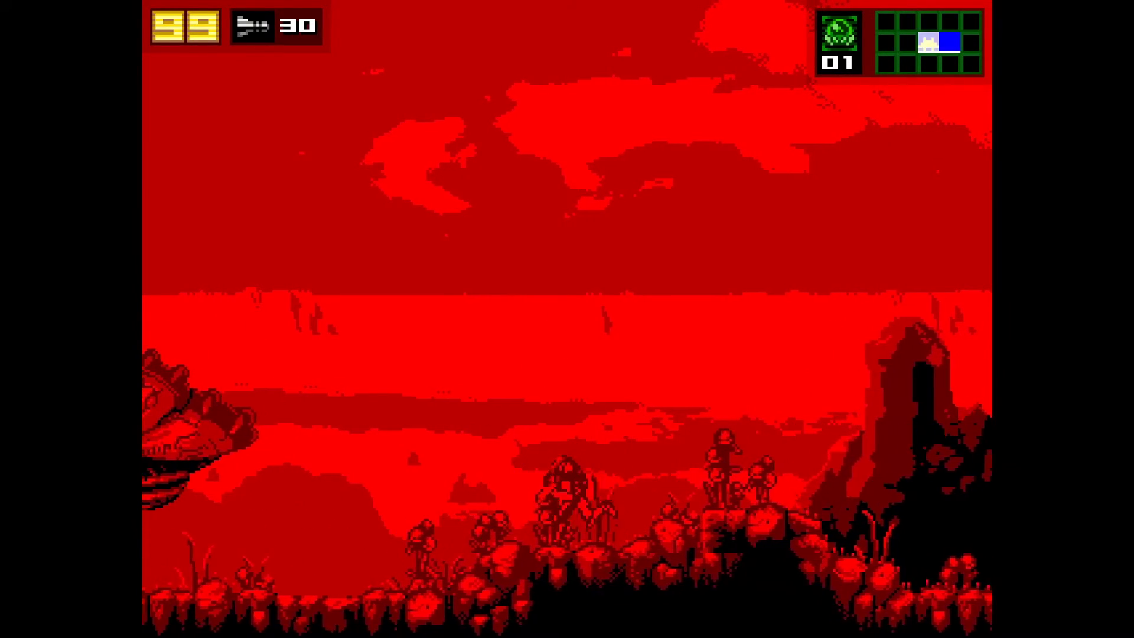
key(Right)
key(z)
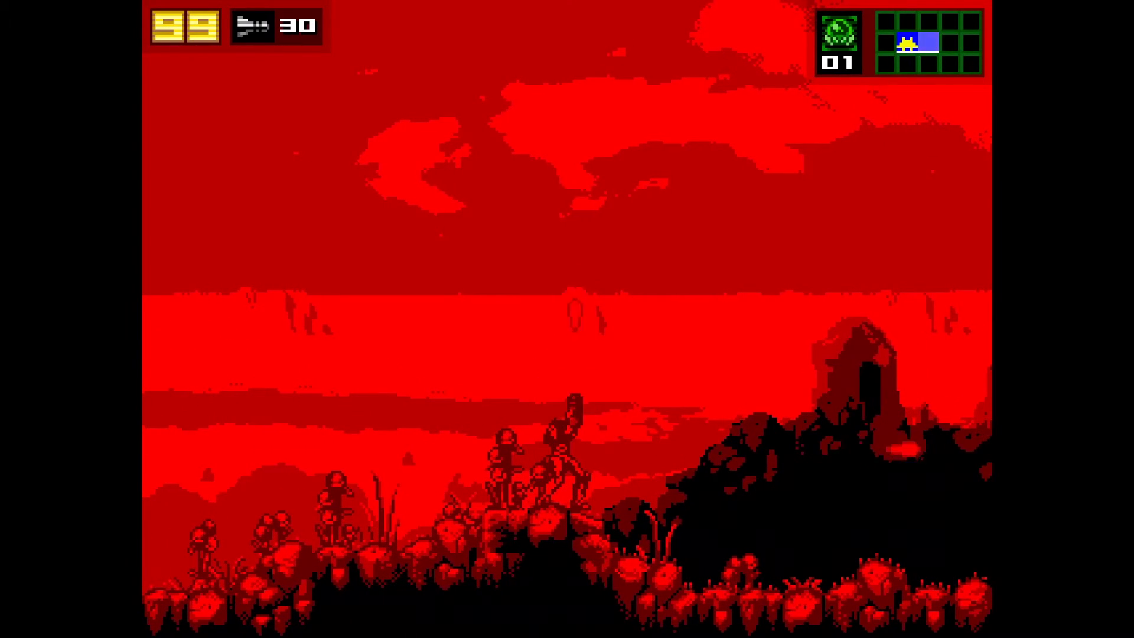
- Pause and go to Options > Extras to set the 8-Bit Shader to Black&White
key(Return)
key(x)
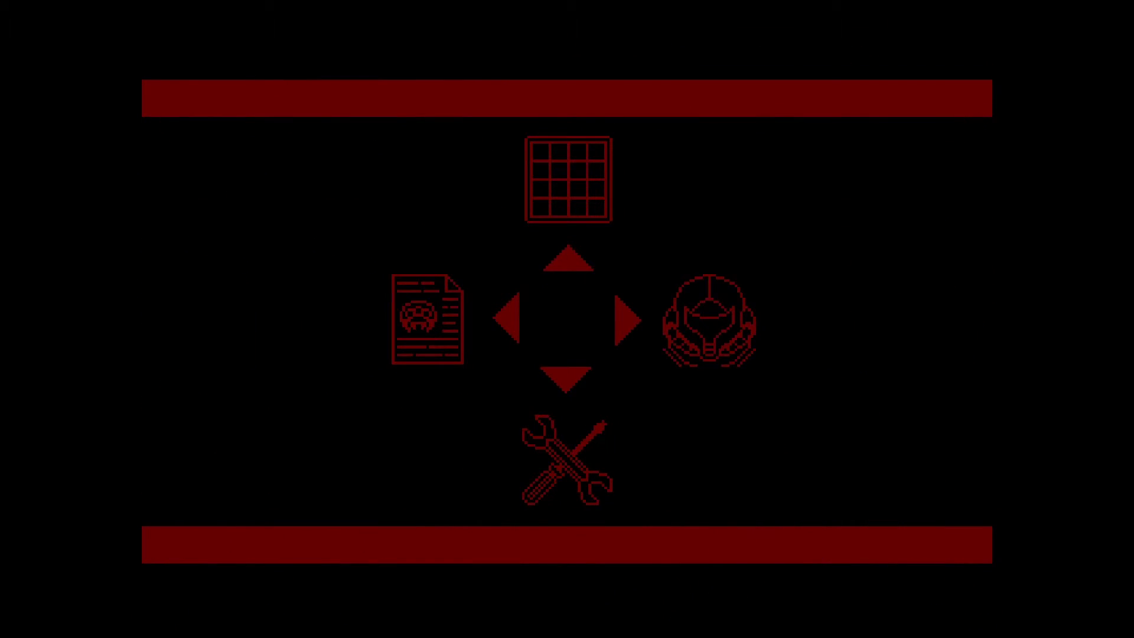
key(Down)
key(Down)
key(Down)
key(Return)
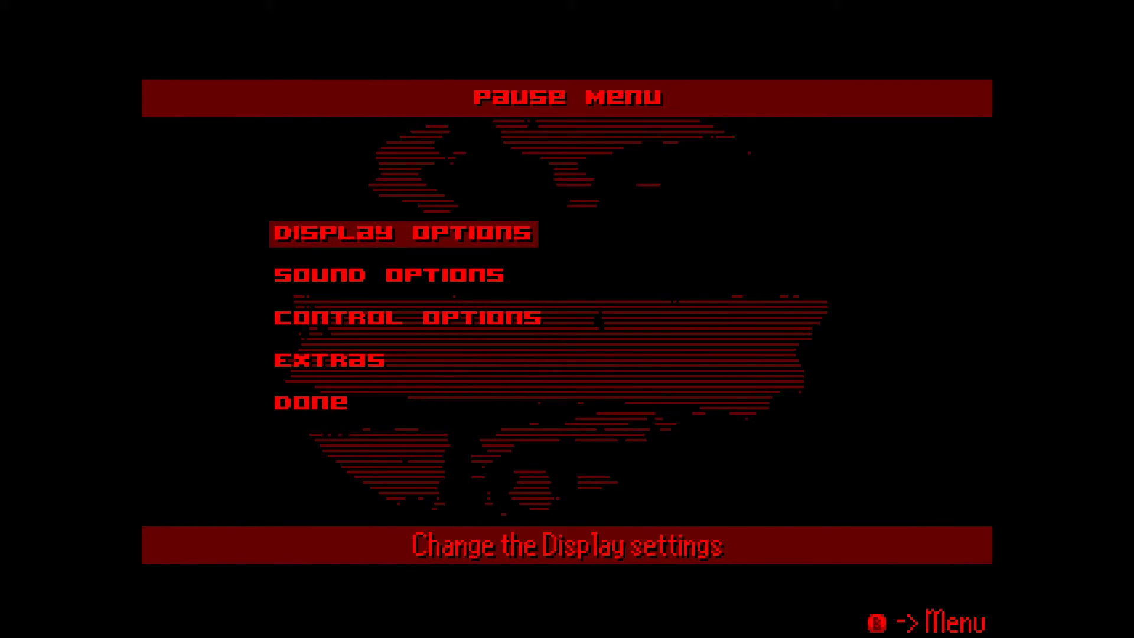
key(Down)
key(Down)
key(Down)
key(Return)
- Advance the 8-Bit Shader to the next palette, leave the menus and resume play
key(Right)
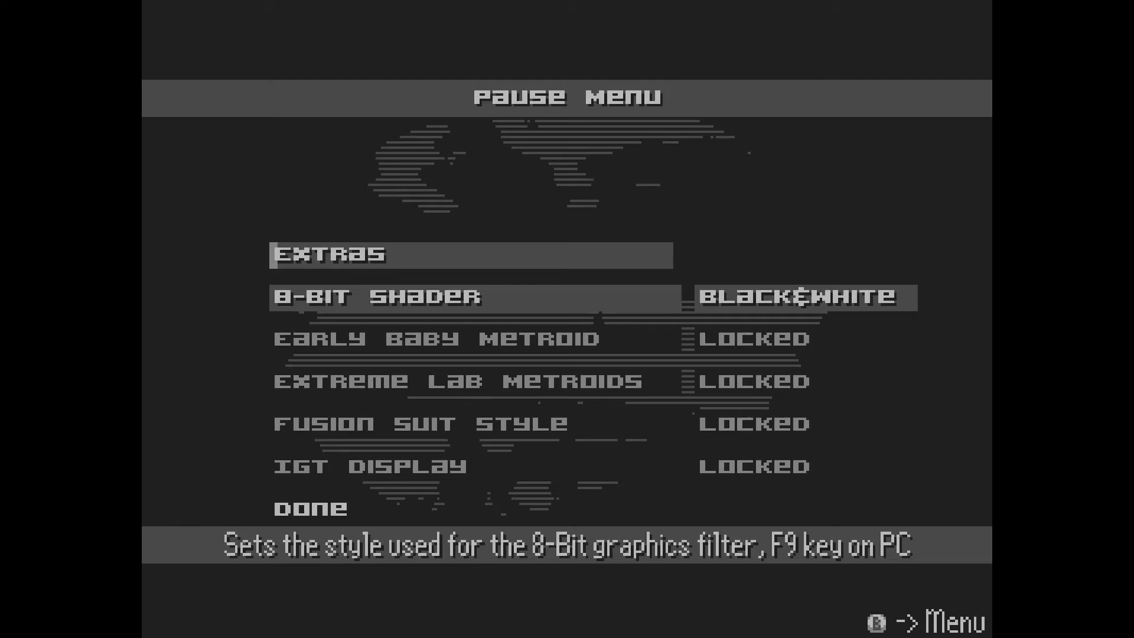
key(Escape)
key(Escape)
key(Return)
key(Return)
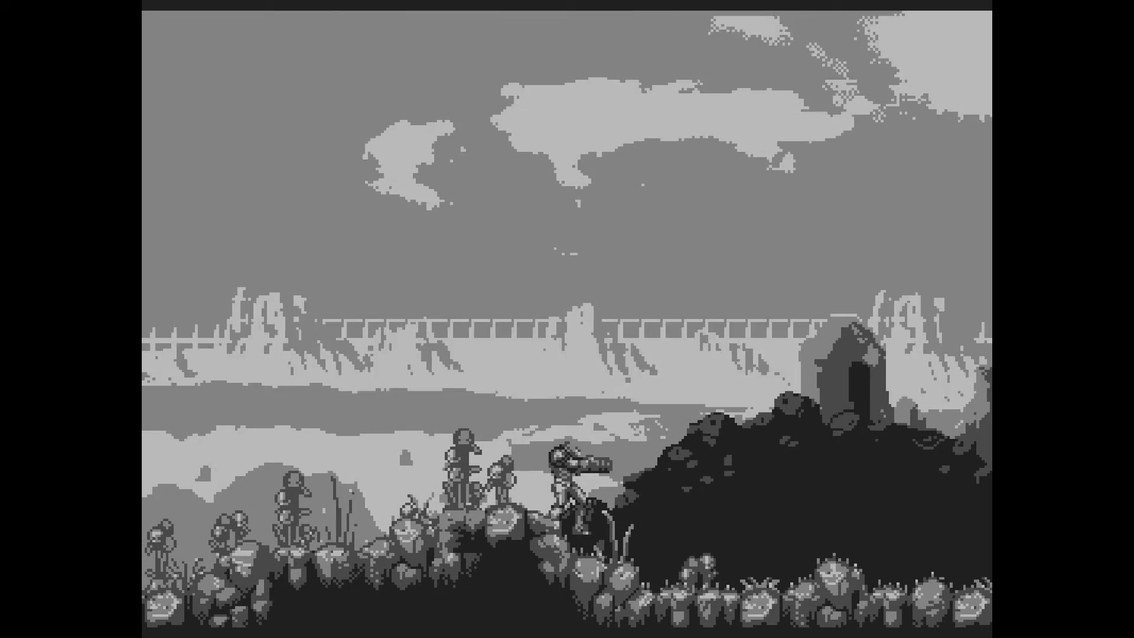
- Run and spin-jump Samus around the gunship to view the new palette
key(Left)
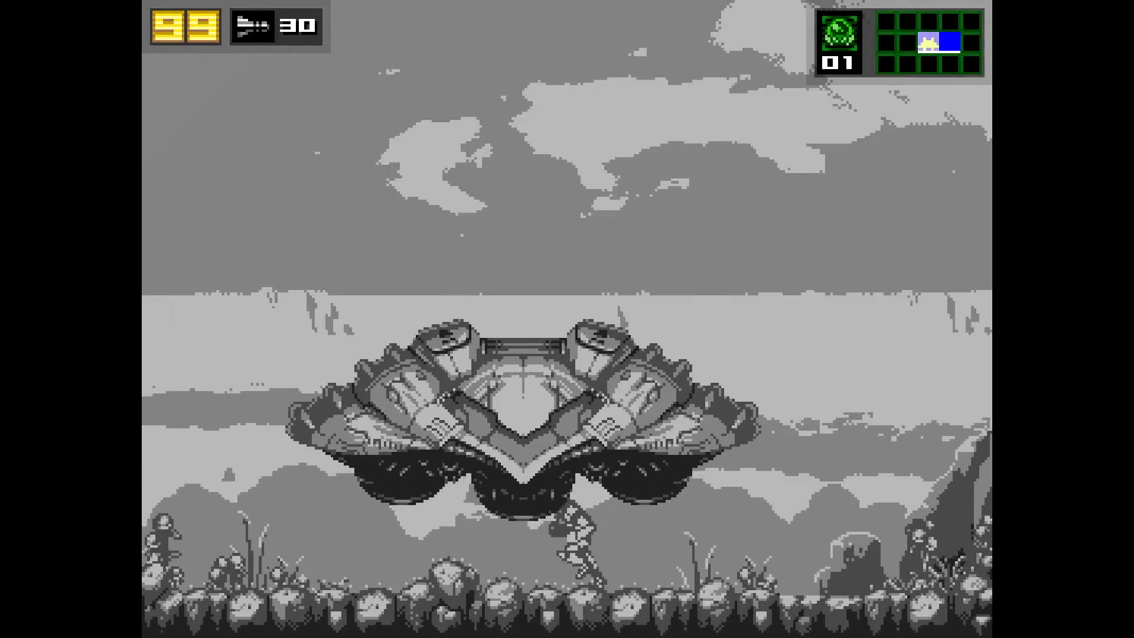
key(Left)
key(z)
key(z)
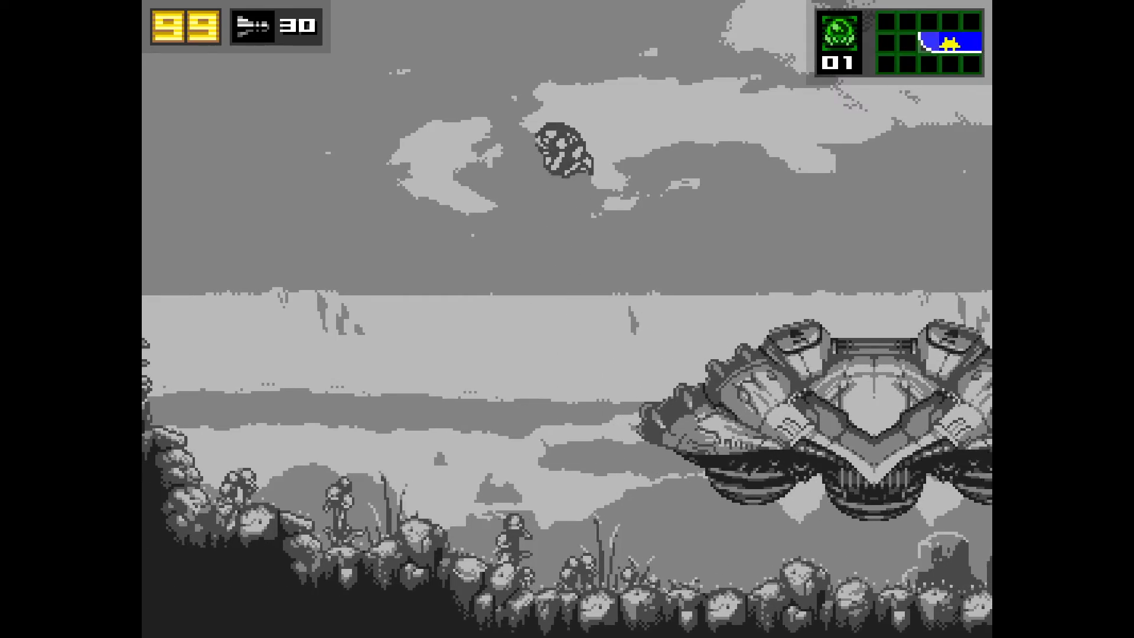
key(Left)
key(Right)
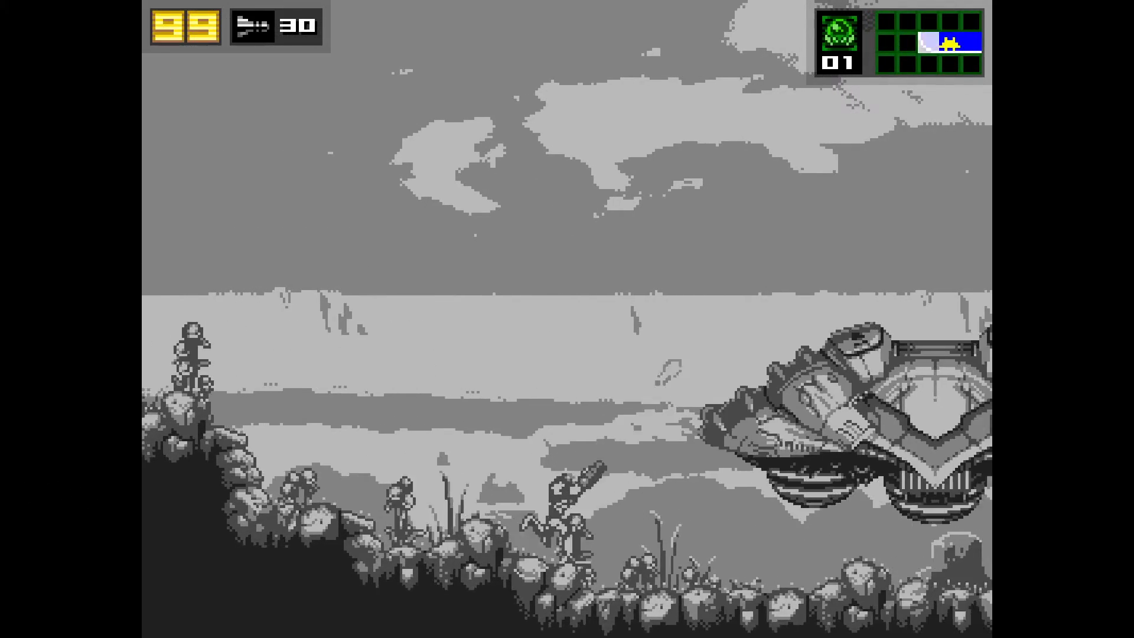
key(Right)
- Pause and navigate from the planet map through Options into the Extras settings
key(Return)
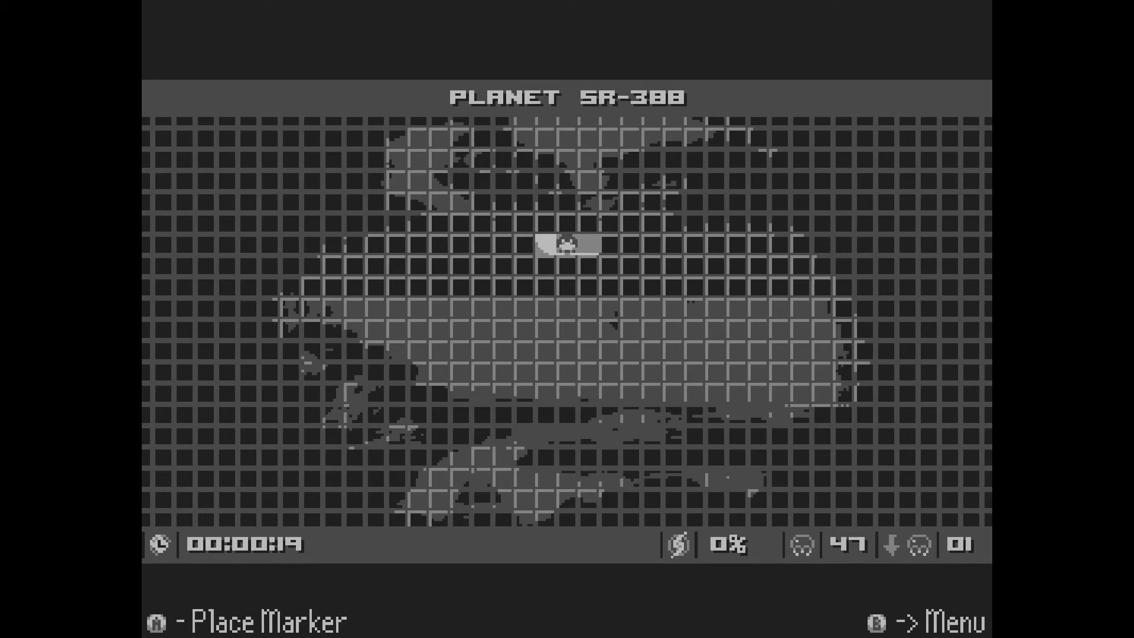
key(x)
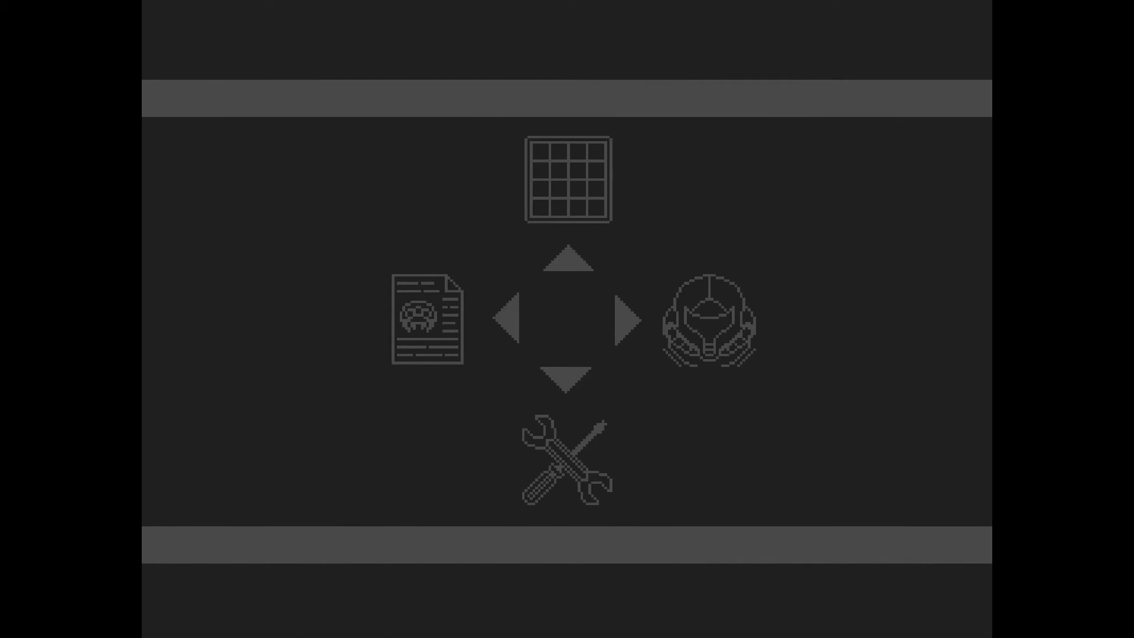
key(Down)
key(Down)
key(Down)
key(Return)
key(Down)
key(Down)
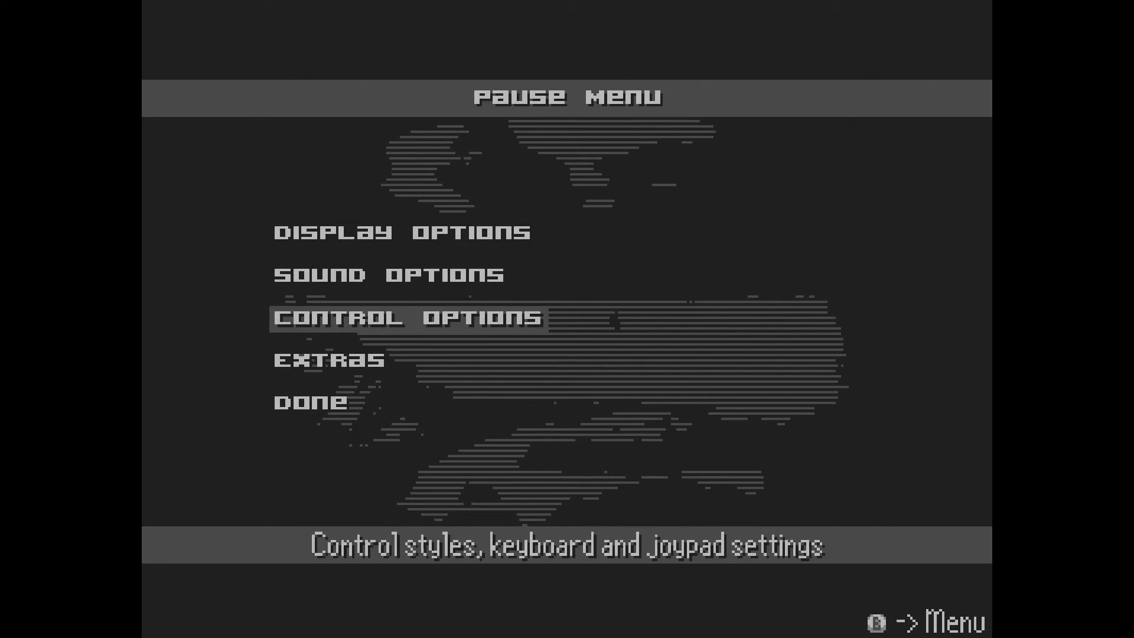
key(Down)
key(Return)
- Back out of the menus and move Samus back and forth past the gunship
key(Escape)
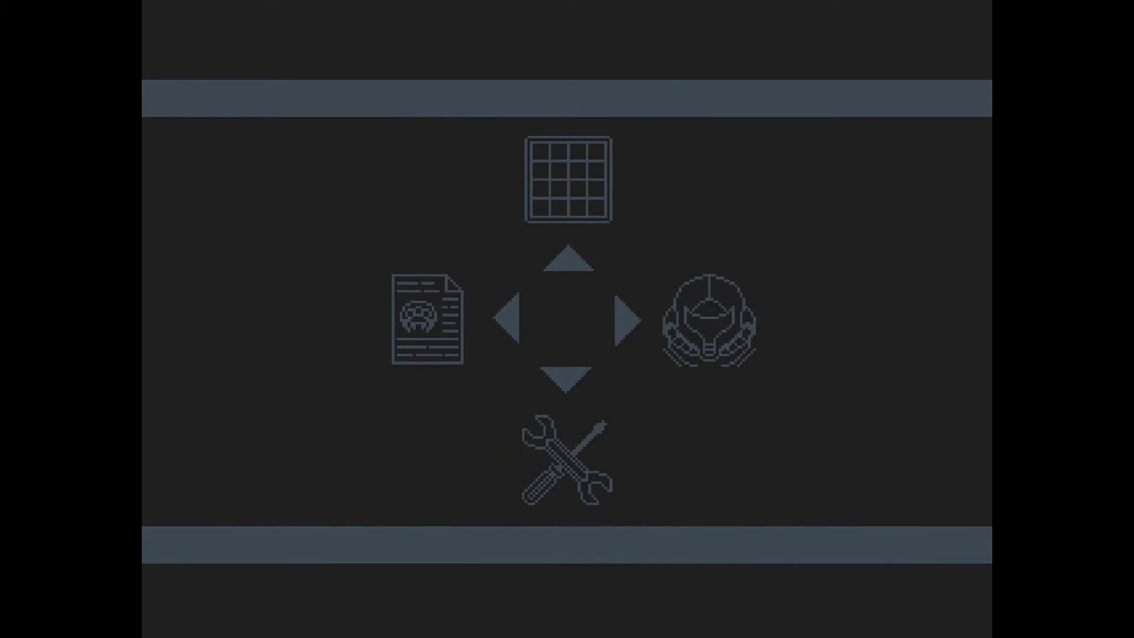
key(Left)
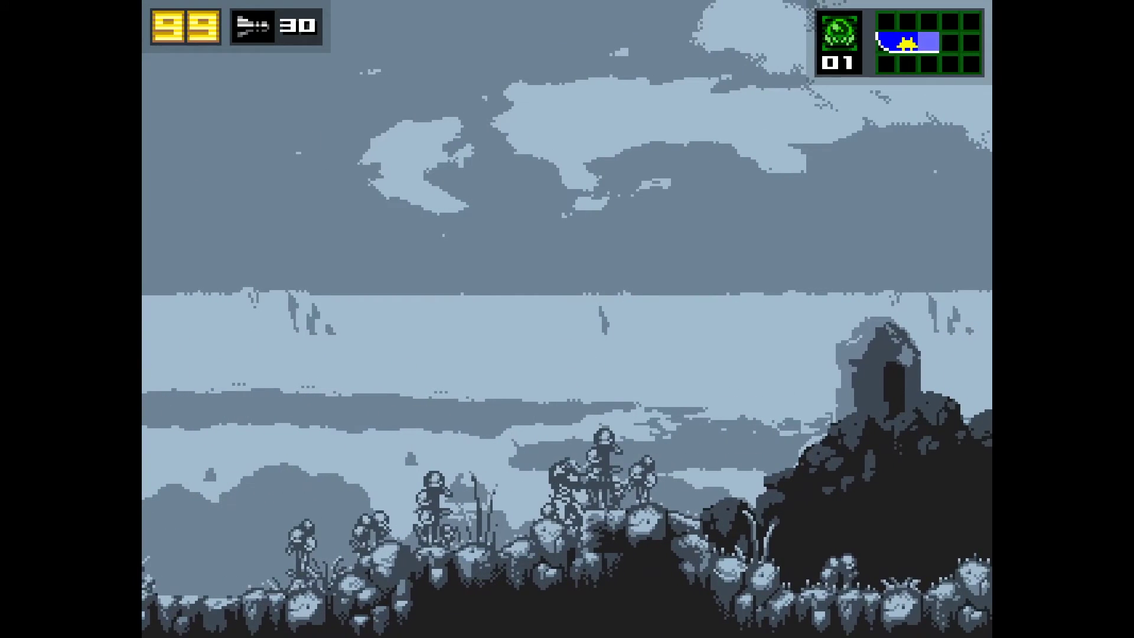
key(Up)
key(Right)
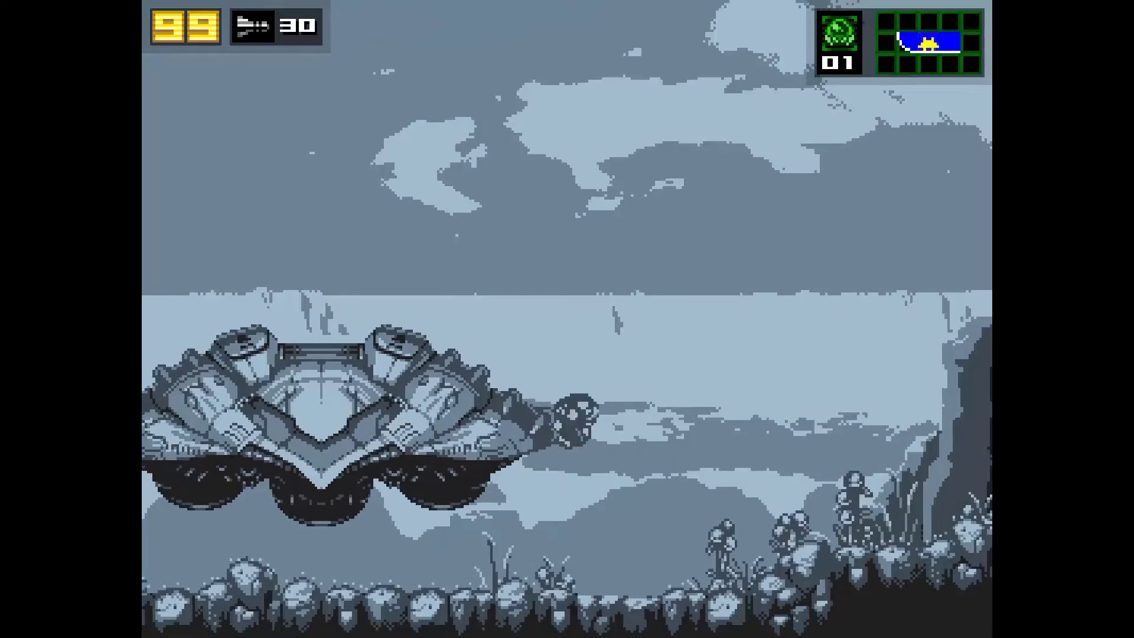
key(z)
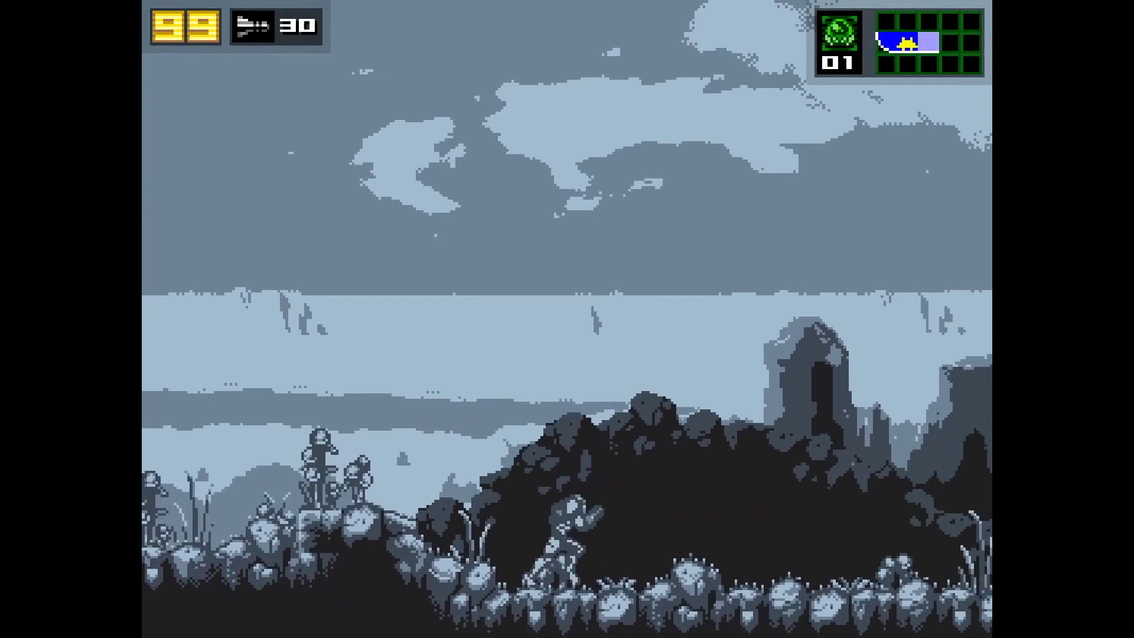
key(Left)
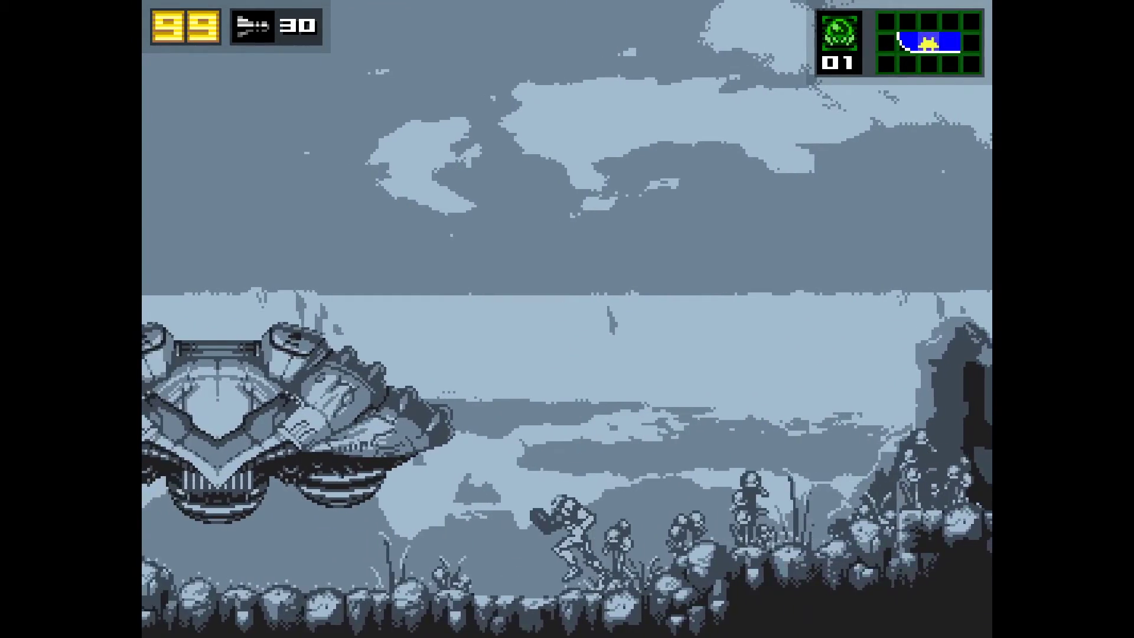
- Pause again, reopen Options > Extras and cycle the 8-Bit Shader toward olive
key(Return)
key(x)
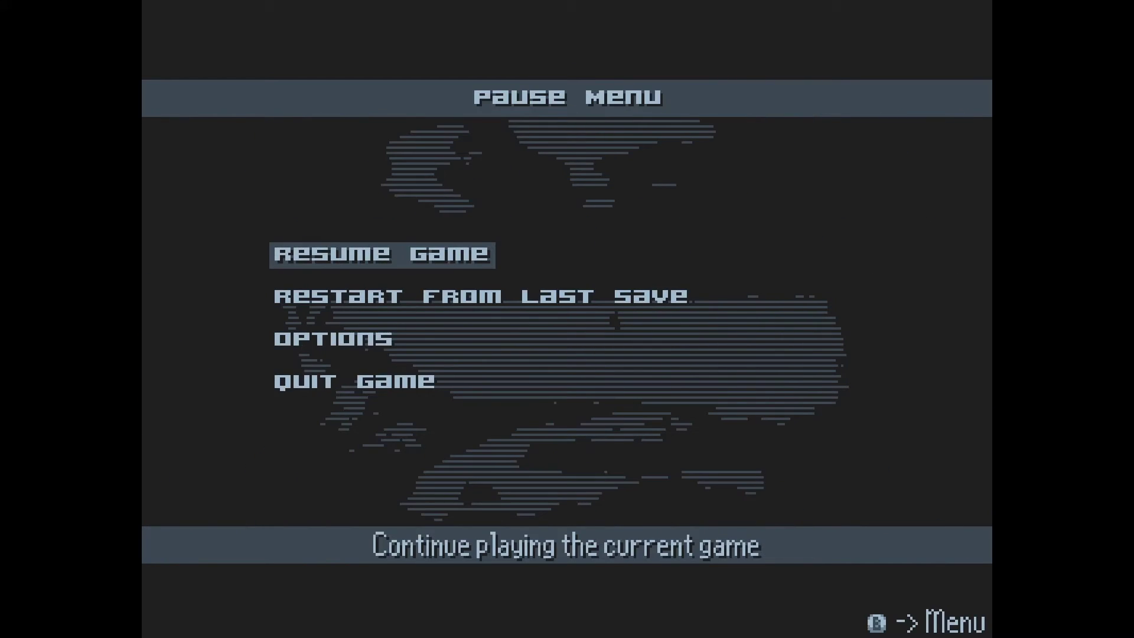
key(Down)
key(Down)
key(Down)
key(Up)
key(Return)
key(Down)
key(Down)
key(Down)
key(Return)
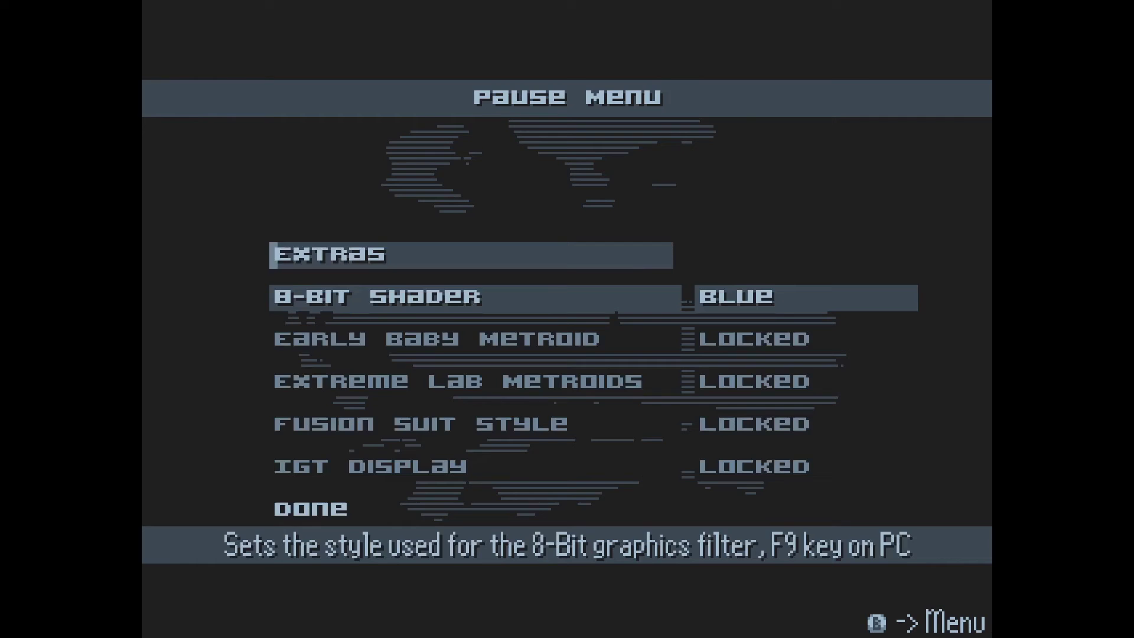
key(Up)
key(Down)
- Set the 8-bit filter to olive and return to gameplay
key(Right)
key(x)
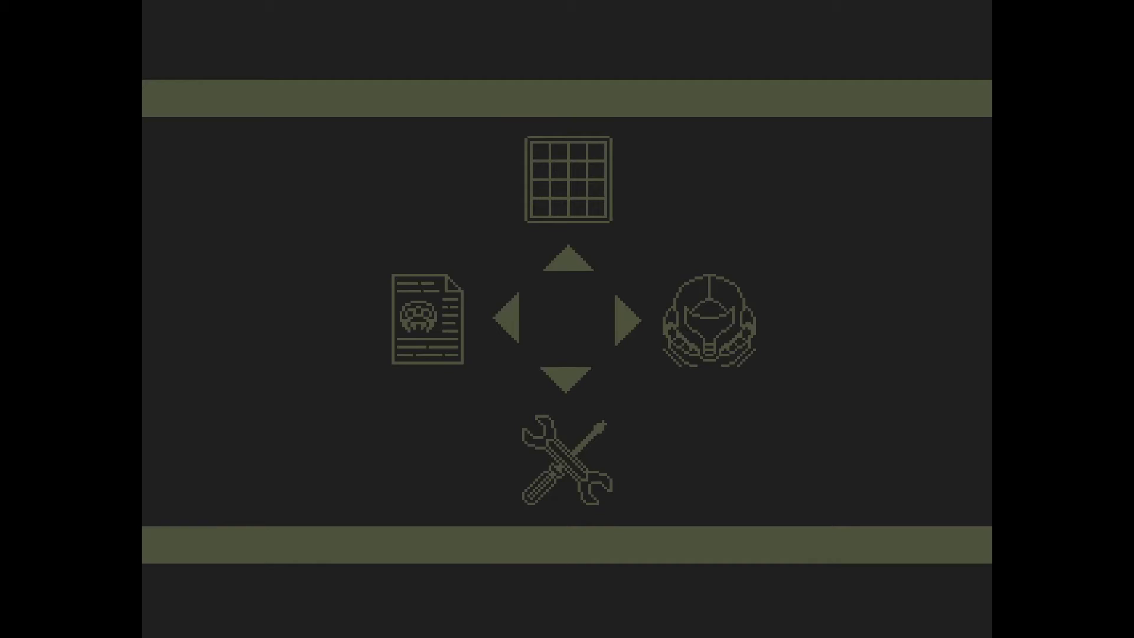
key(Return)
- Walk and spin-jump Samus around the ship in the olive palette
key(Right)
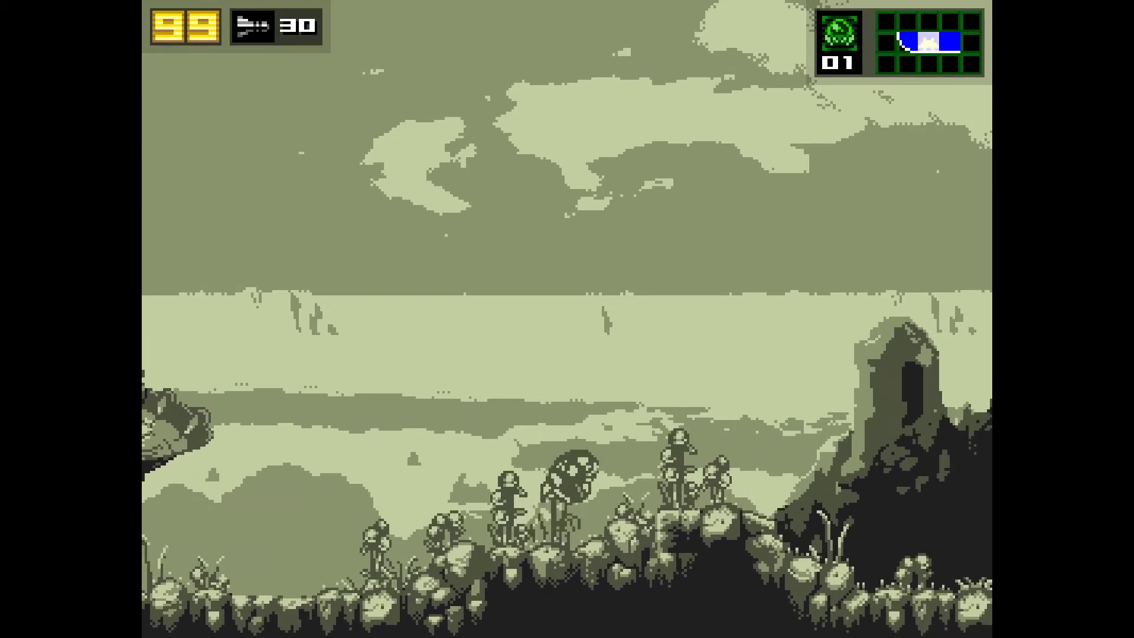
key(Left)
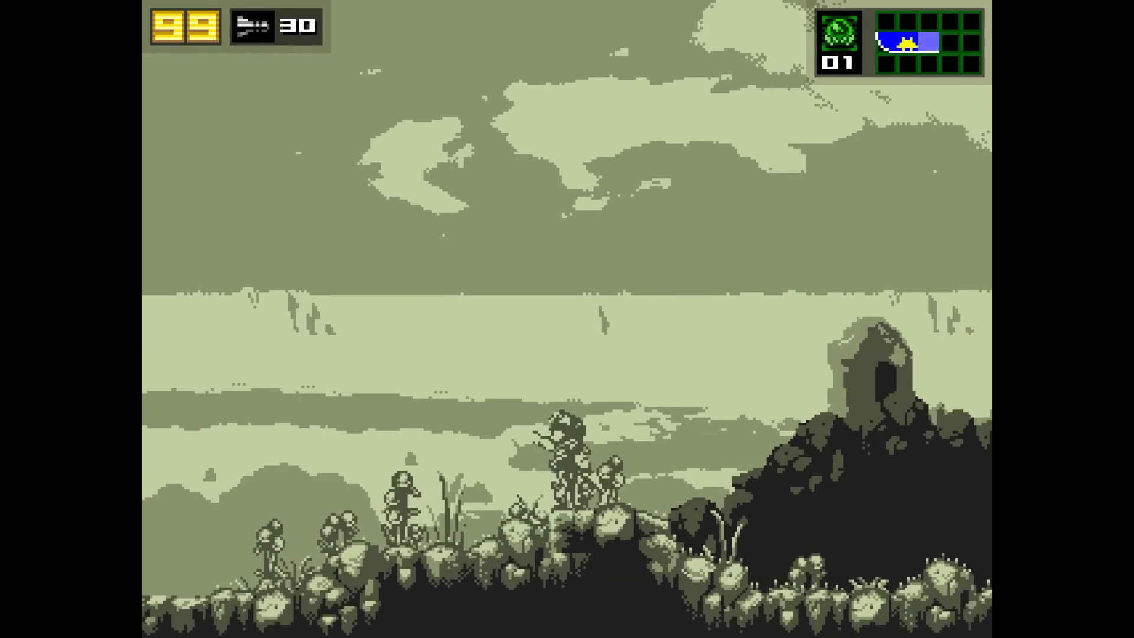
key(z)
key(Right)
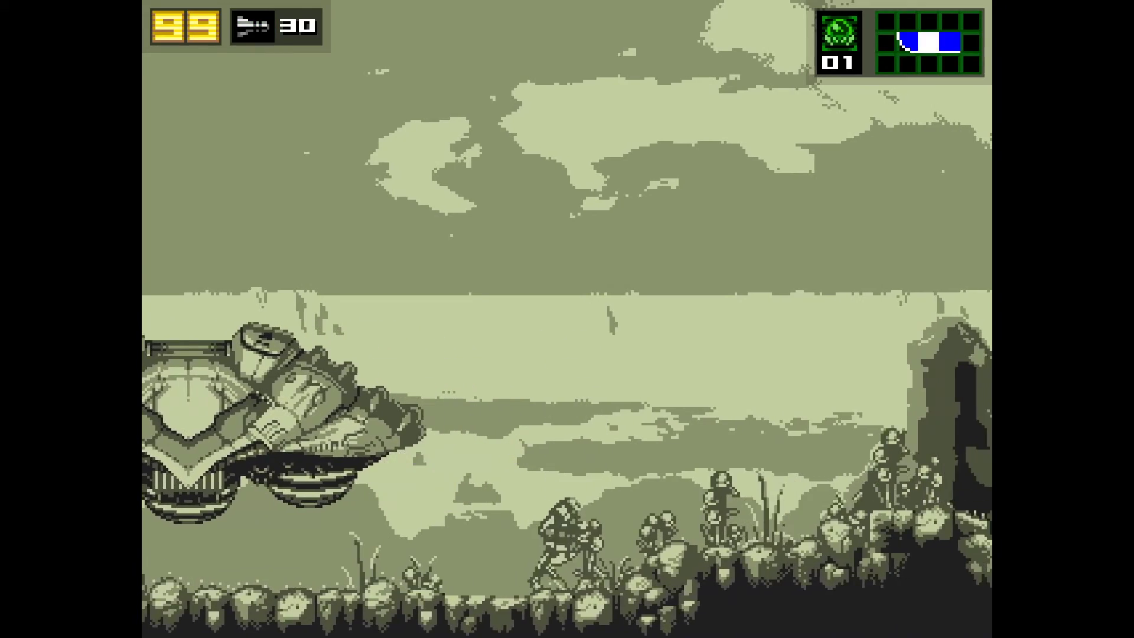
key(z)
key(Right)
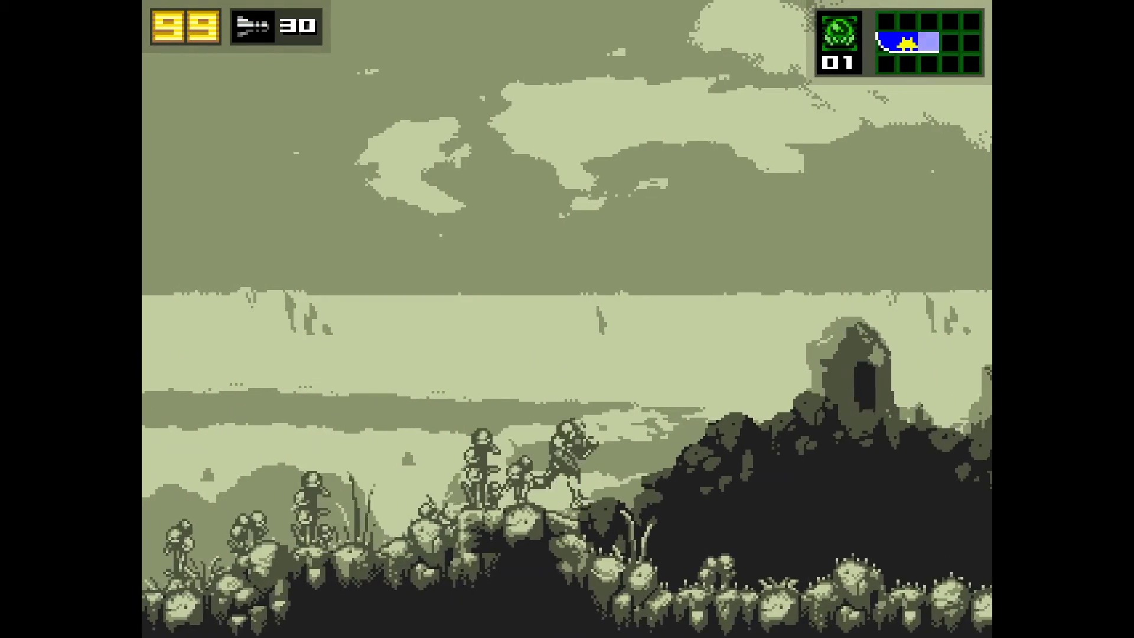
key(Left)
key(z)
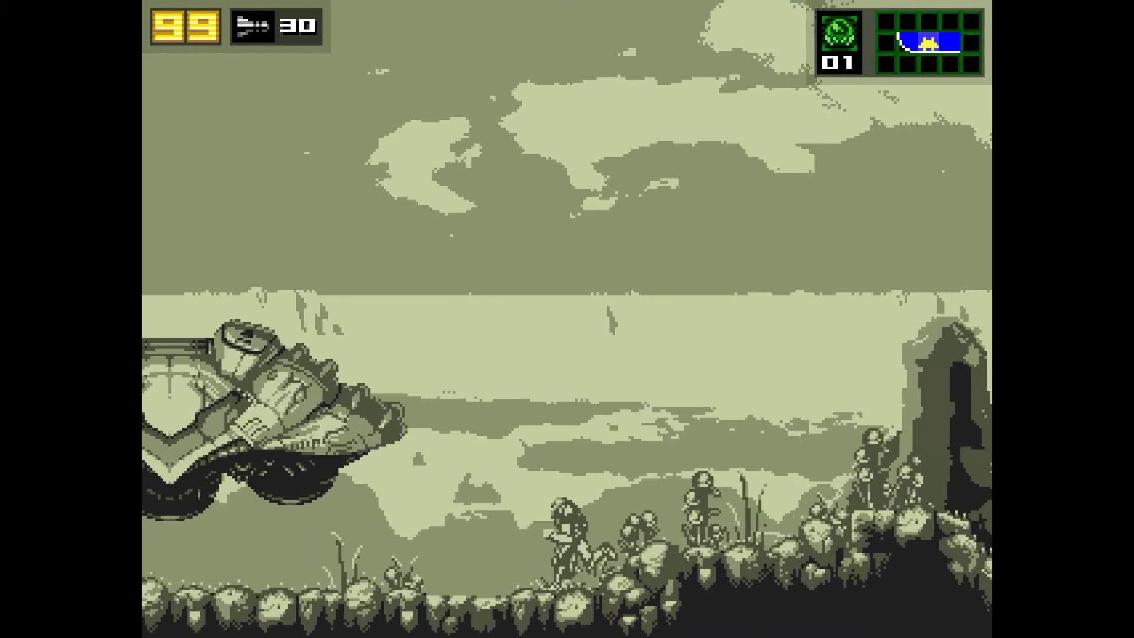
key(Right)
key(z)
- Pause, open Options > Extras and cycle the 8-Bit Shader to Custom
key(Return)
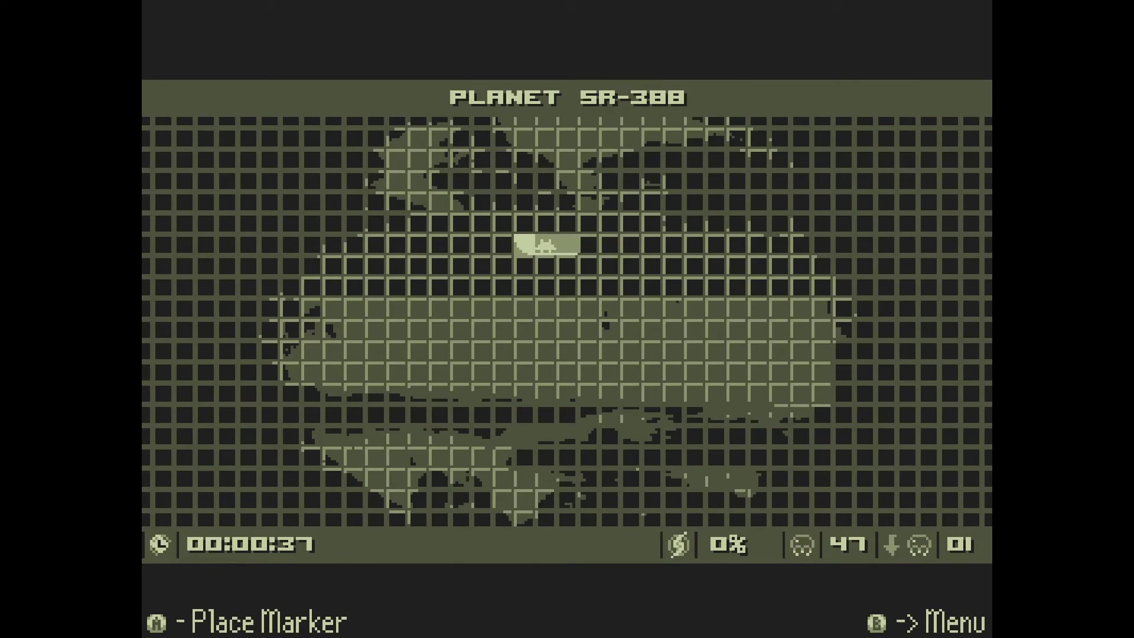
key(x)
key(Down)
key(Down)
key(z)
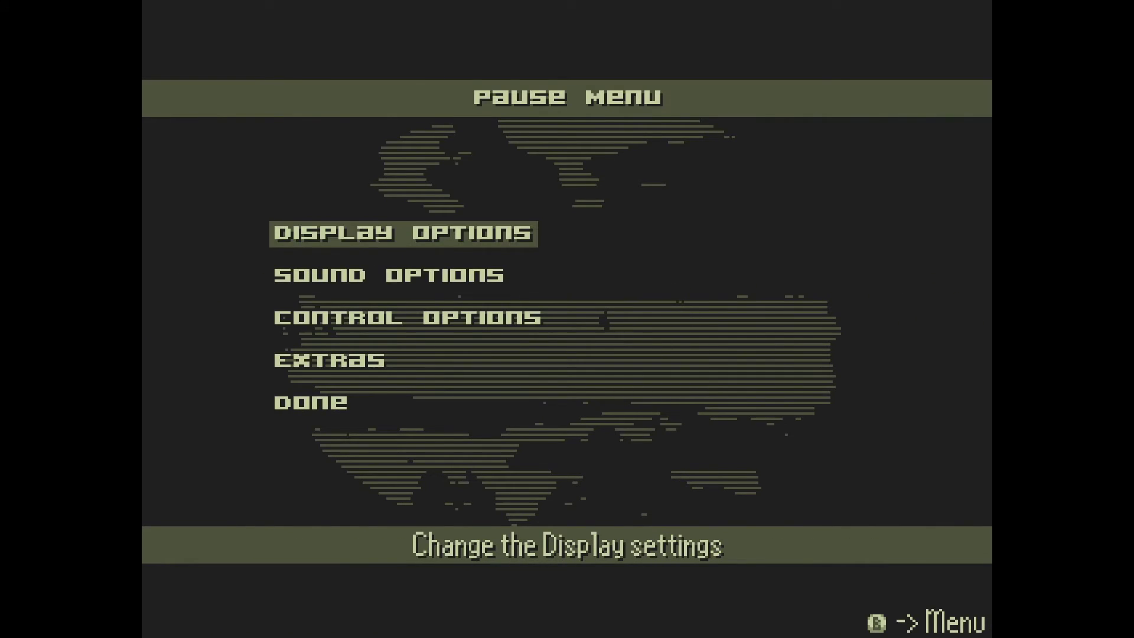
key(Down)
key(Down)
key(Down)
key(z)
key(Up)
key(Down)
key(Left)
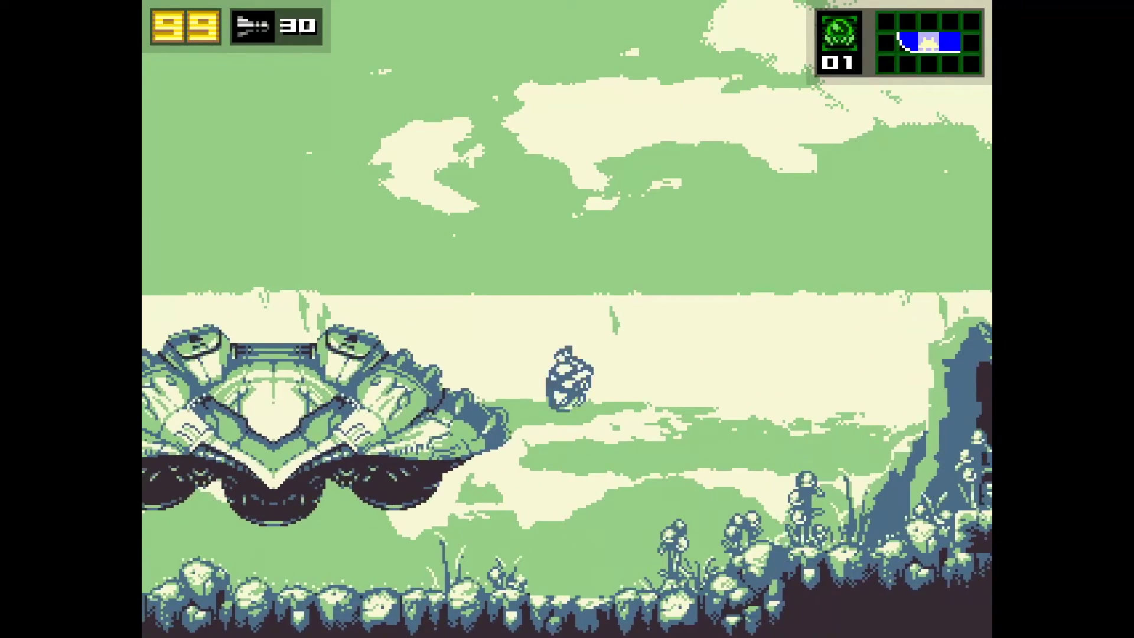
- Spin-jump Samus across the terrain, then crouch and stand, in the Custom palette
key(z)
key(Right)
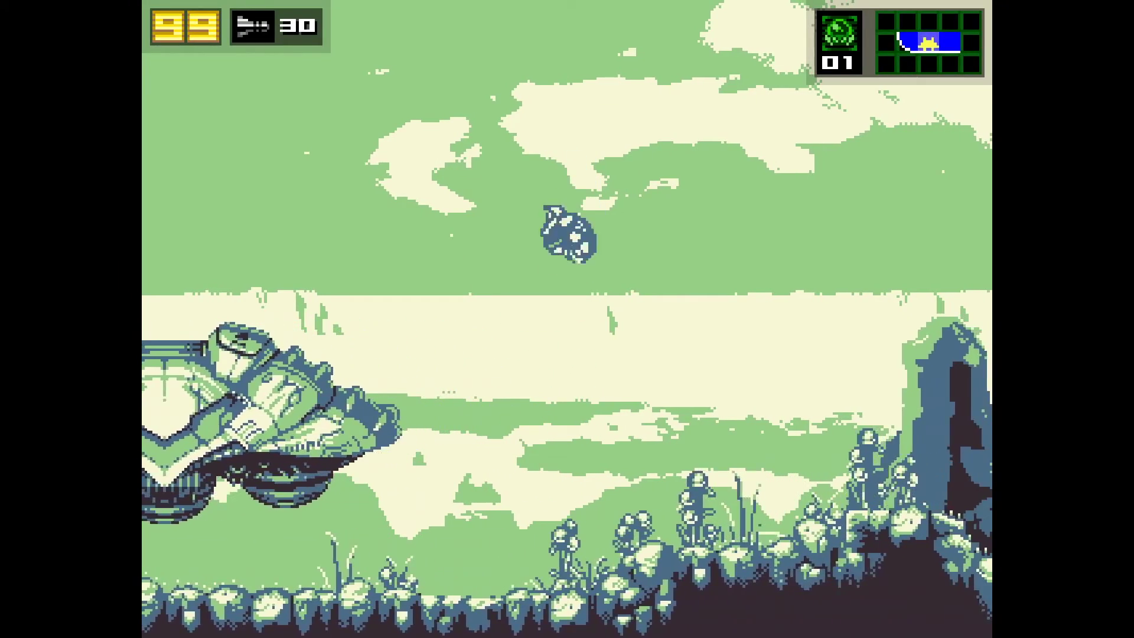
key(z)
key(Right)
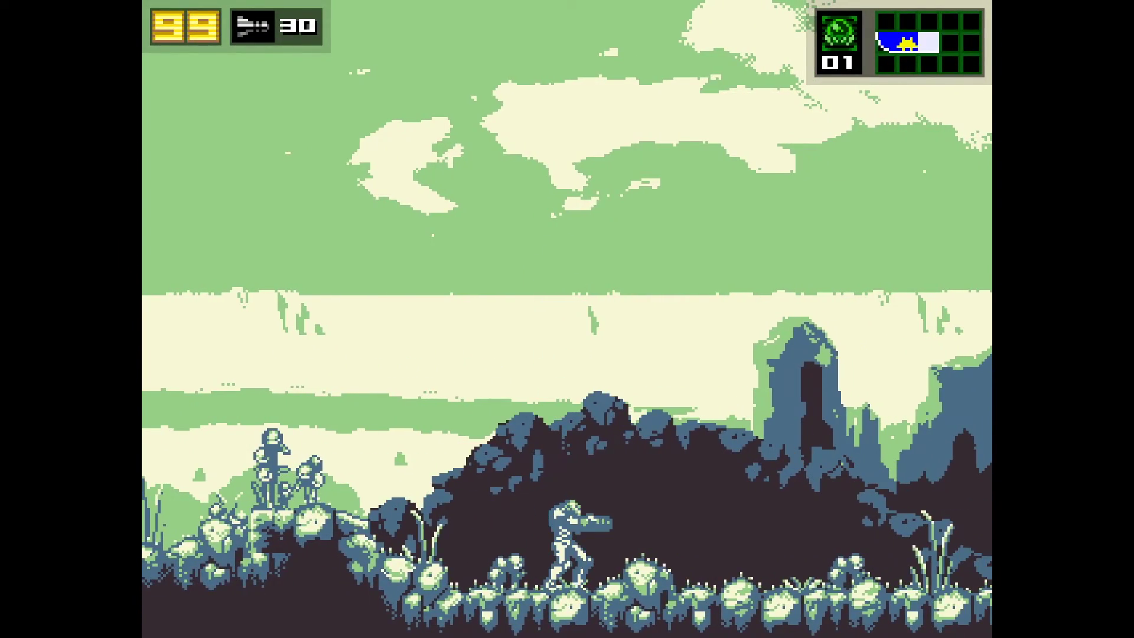
key(Left)
key(Down)
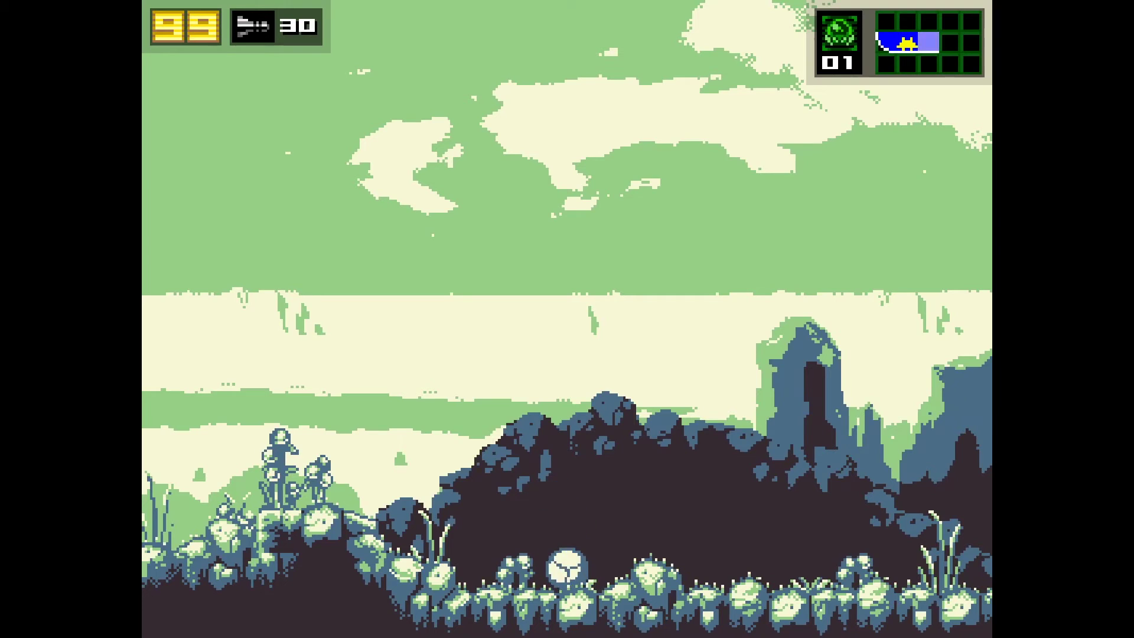
key(Up)
key(Right)
- Pause to the SR-388 map and navigate through Options toward the Extras settings
key(Return)
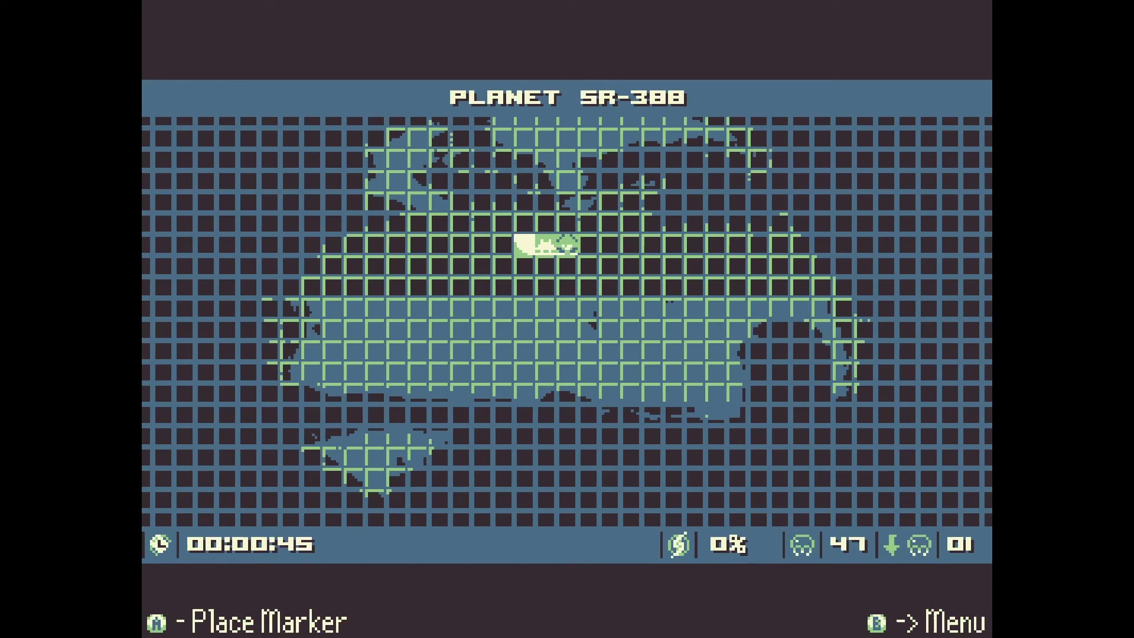
key(x)
key(Down)
key(Down)
key(z)
key(Down)
key(Down)
key(Down)
- Turn the 8-Bit Shader Off and resume play in full colour
key(z)
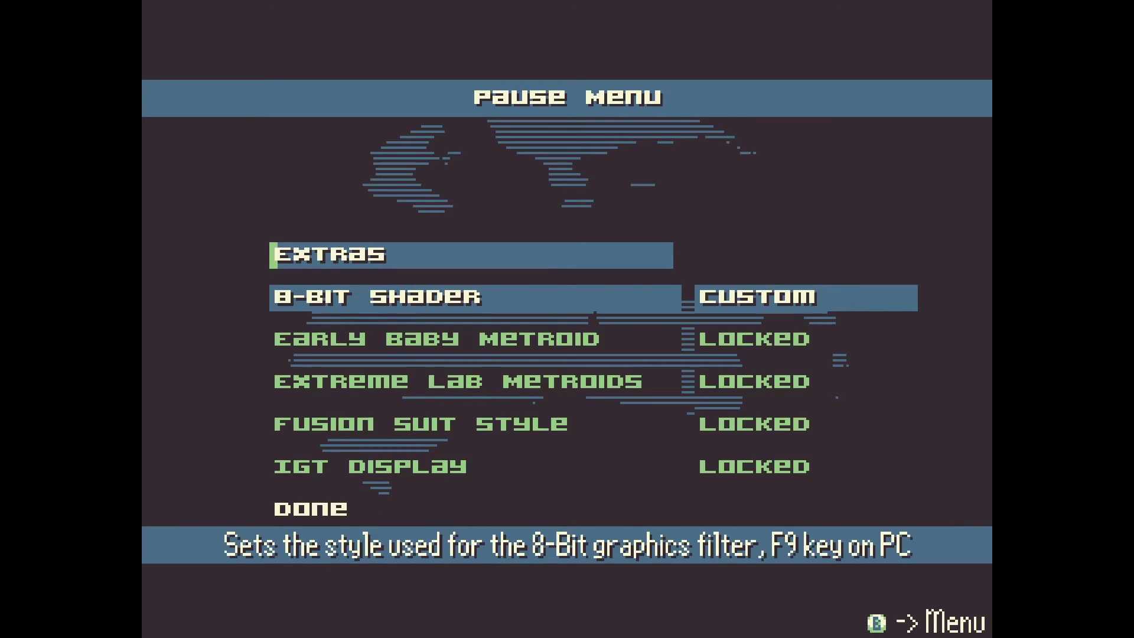
key(Right)
key(Right)
key(x)
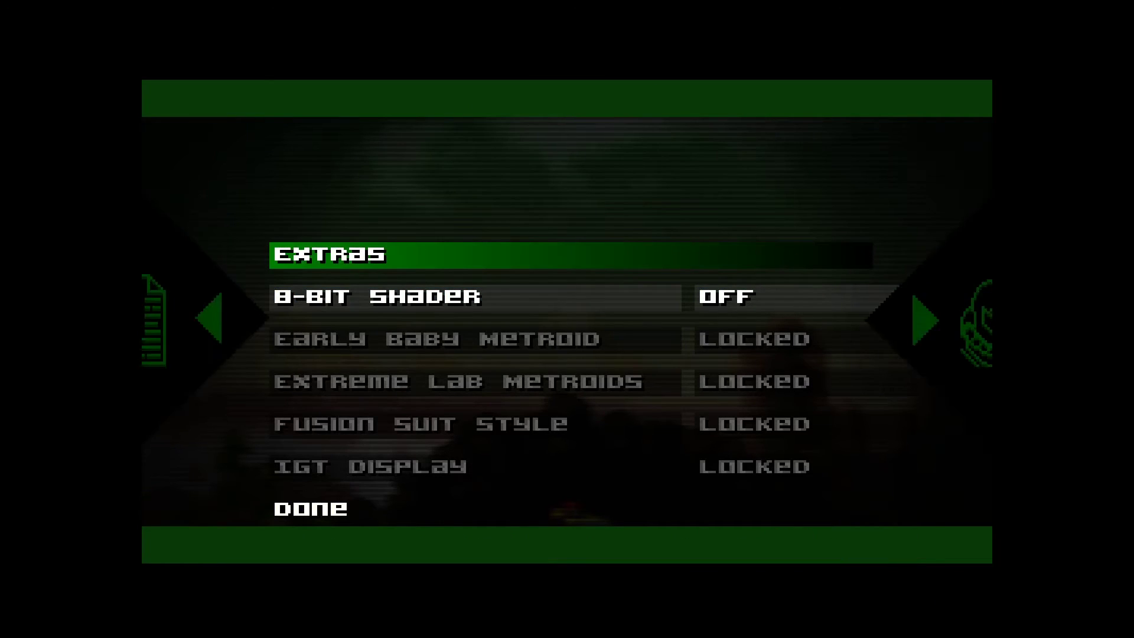
key(Down)
key(z)
- Run and spin-jump Samus around the gunship in full colour
key(Left)
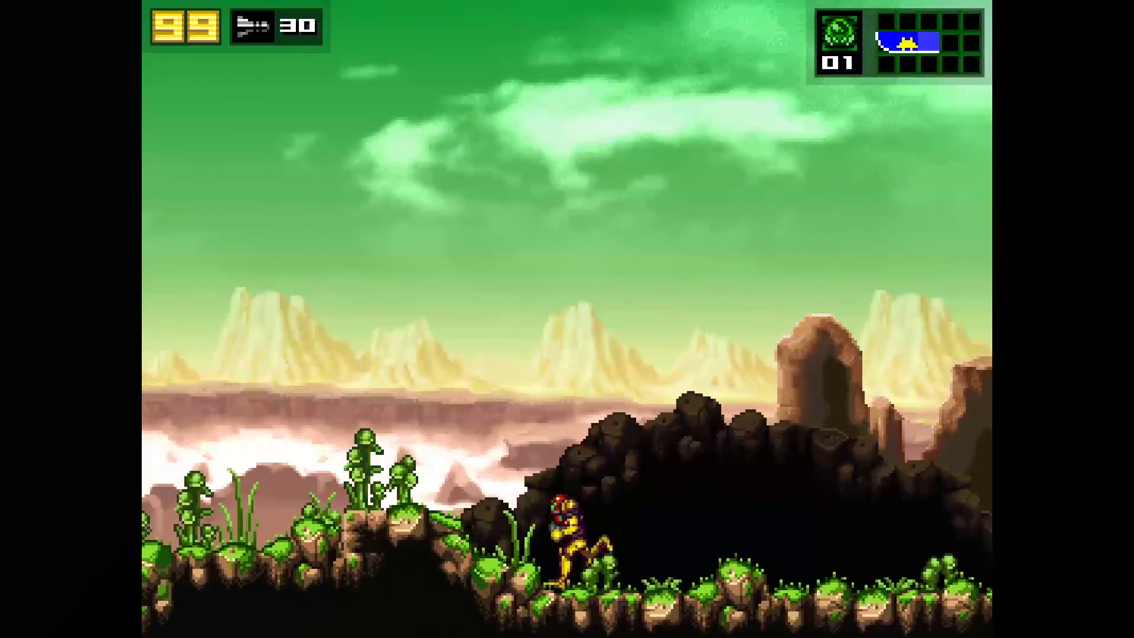
key(z)
key(Right)
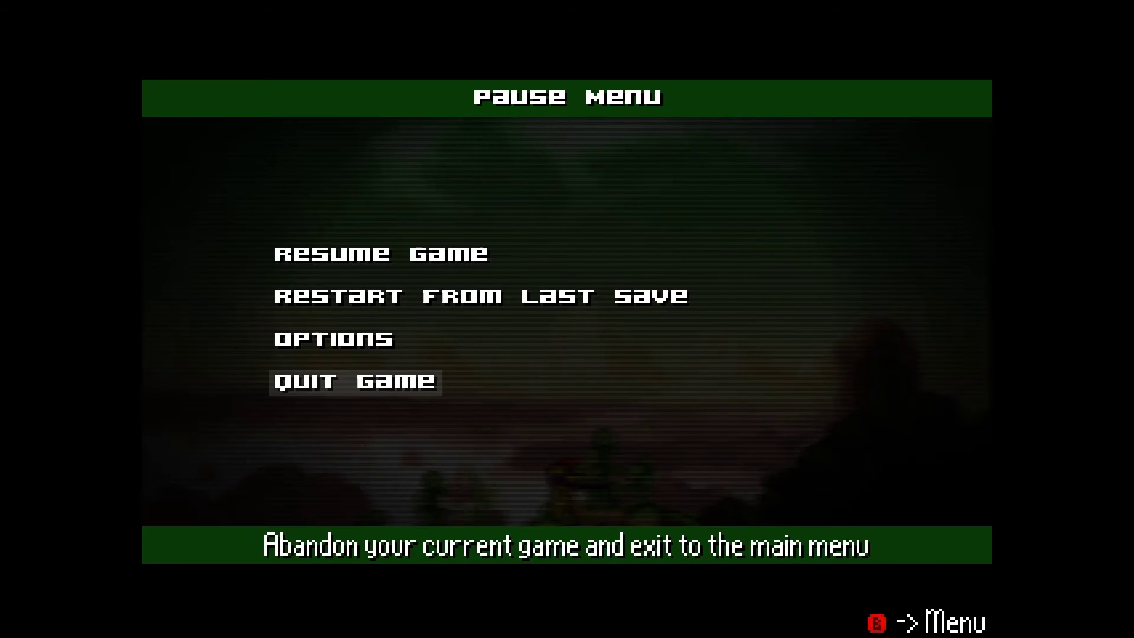
- Quit the game from the pause menu and confirm Yes to exit
key(Return)
key(Up)
key(Down)
key(Up)
key(Return)
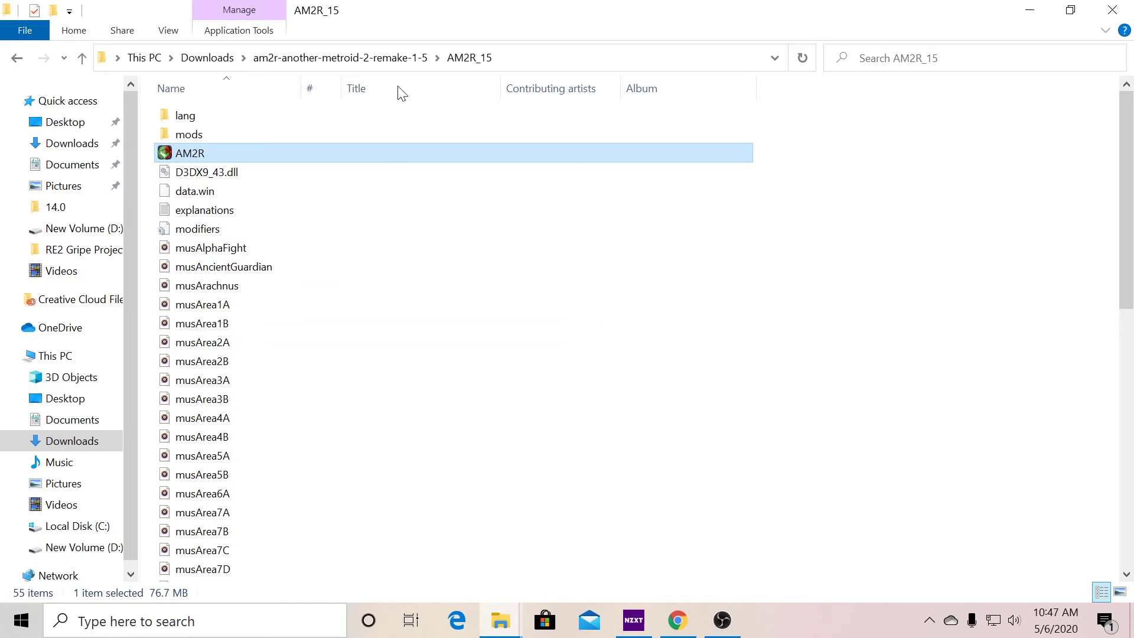
- Minimize the AM2R_15 Explorer window to reveal the AM2R 1.5 download page in Chrome
click(1030, 10)
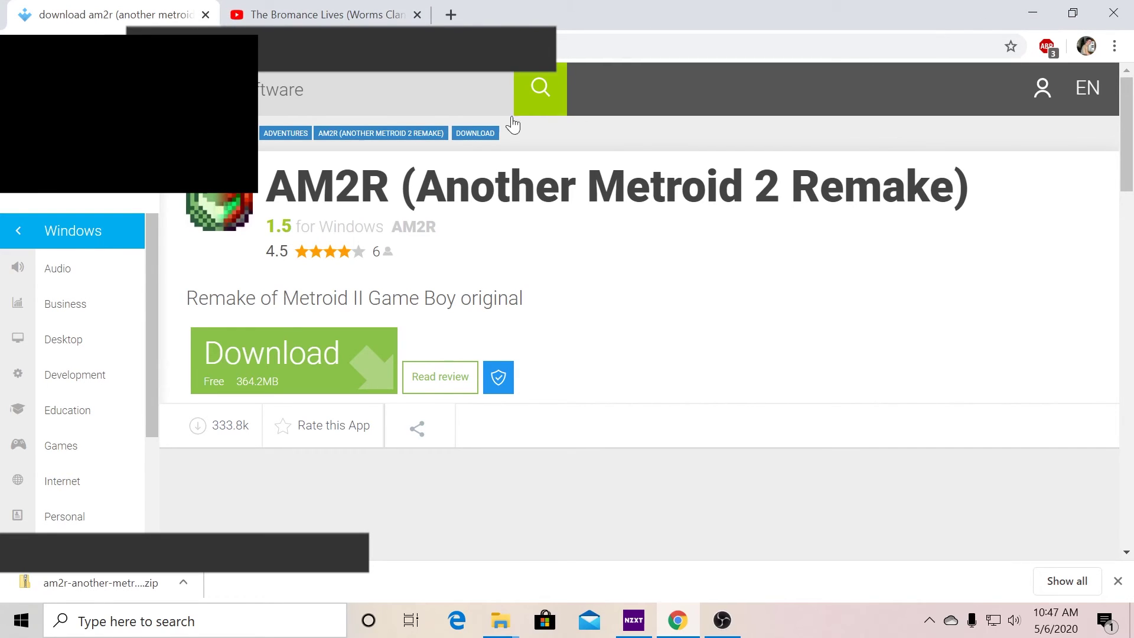
- Go back twice, via the AM2R app page, to the 'am2r download' Google results
key(alt+Left)
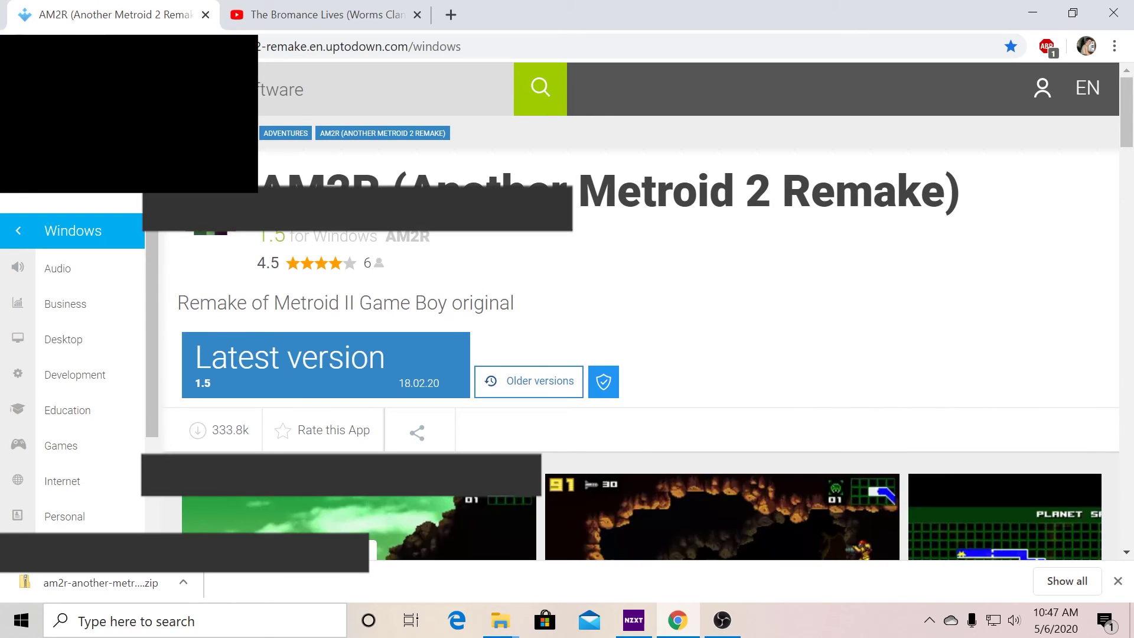
click(19, 46)
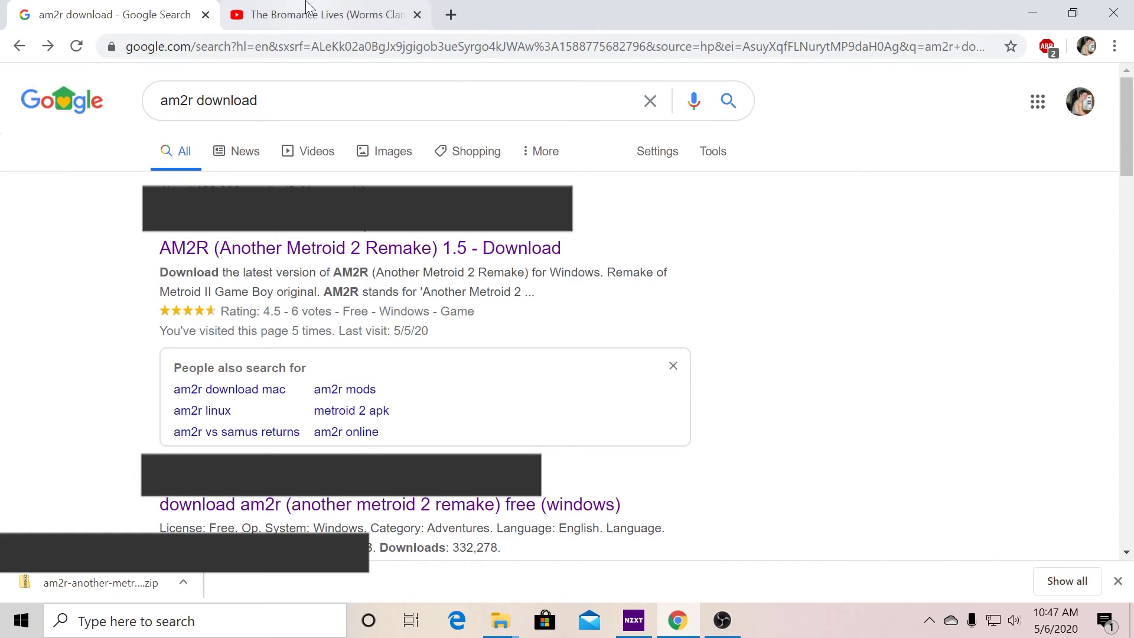
- Re-submit the 'am2r download' query from the Google search box
click(324, 103)
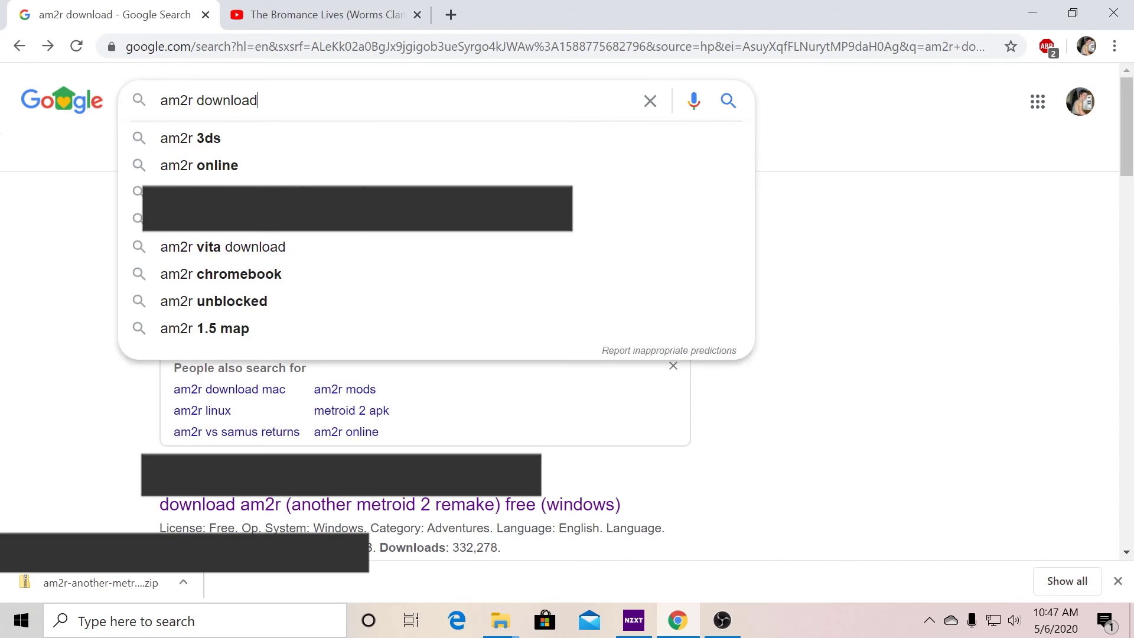
key(Return)
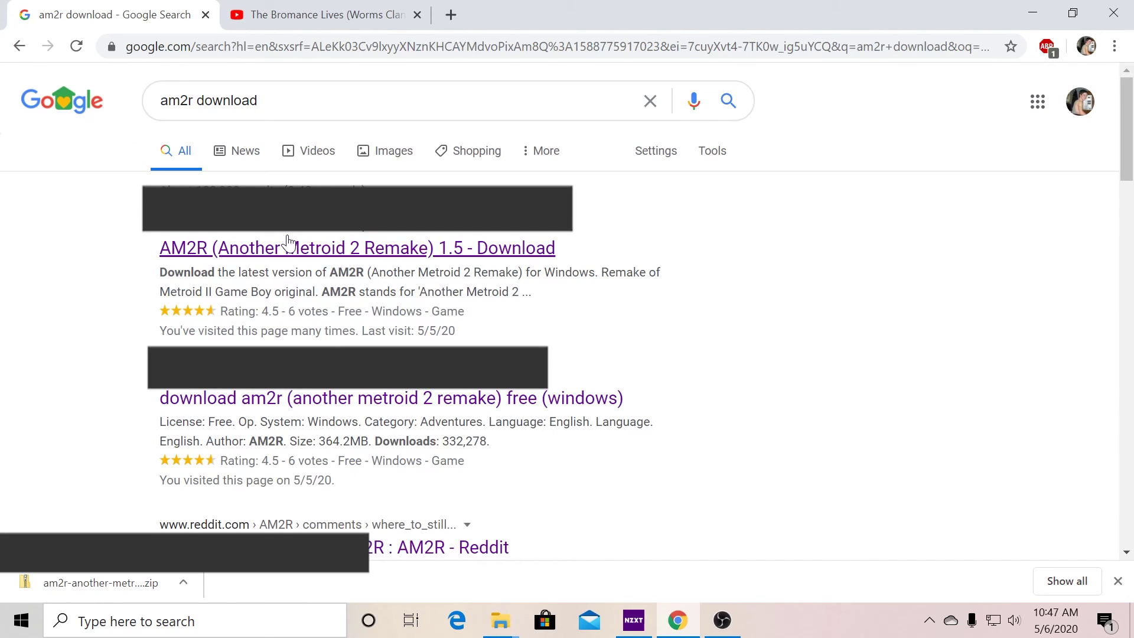